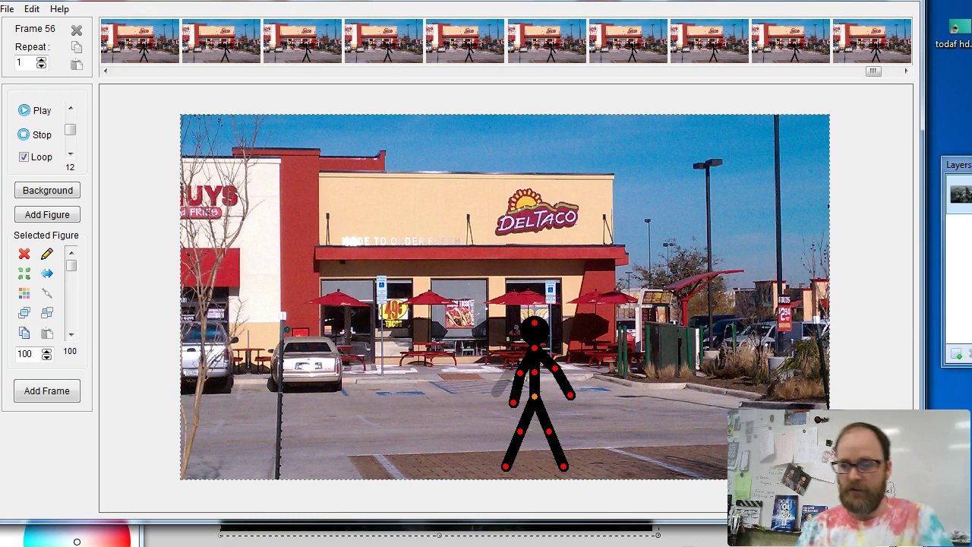
- Play the stick-figure animation over the Del Taco background and stop the playback
{"action": "left_click", "coordinate": [25, 110]}
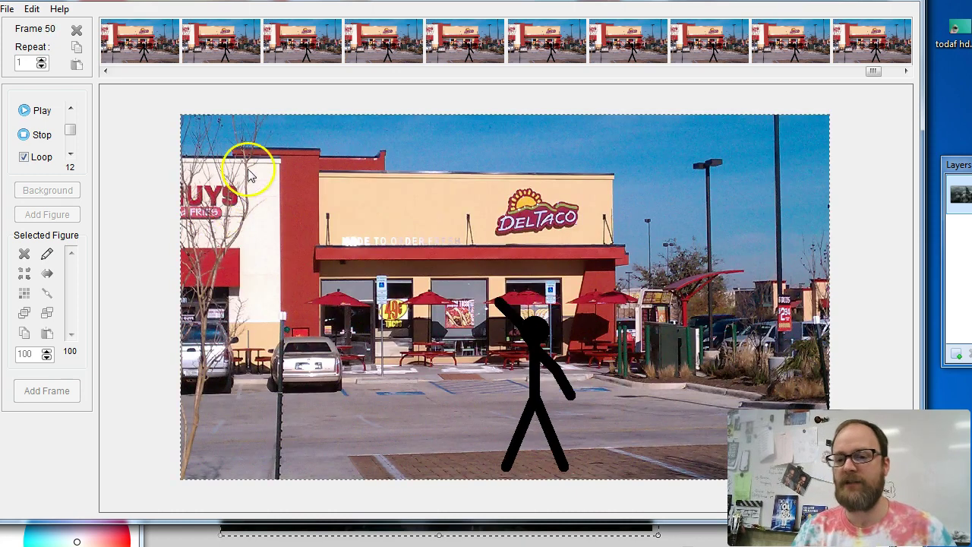
{"action": "left_click", "coordinate": [42, 134]}
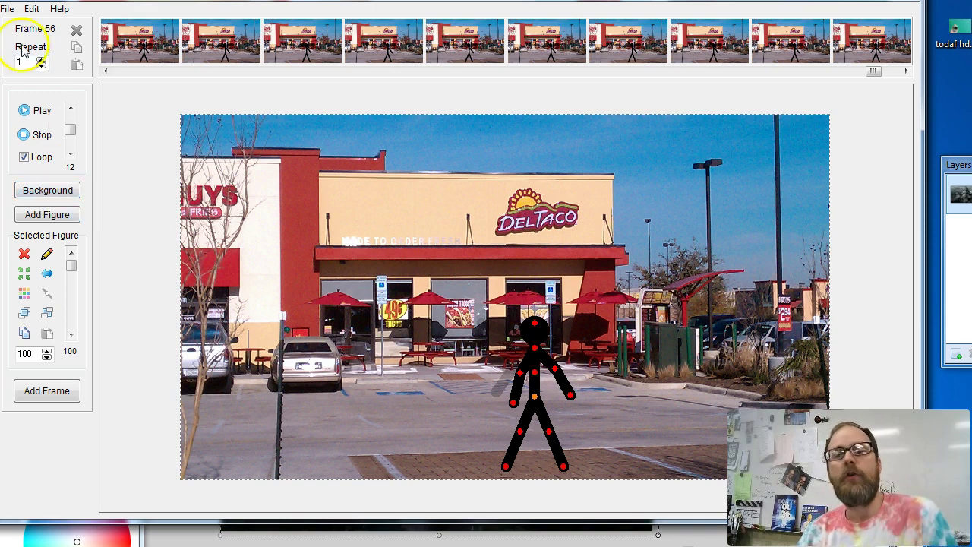
{"action": "left_click", "coordinate": [7, 9]}
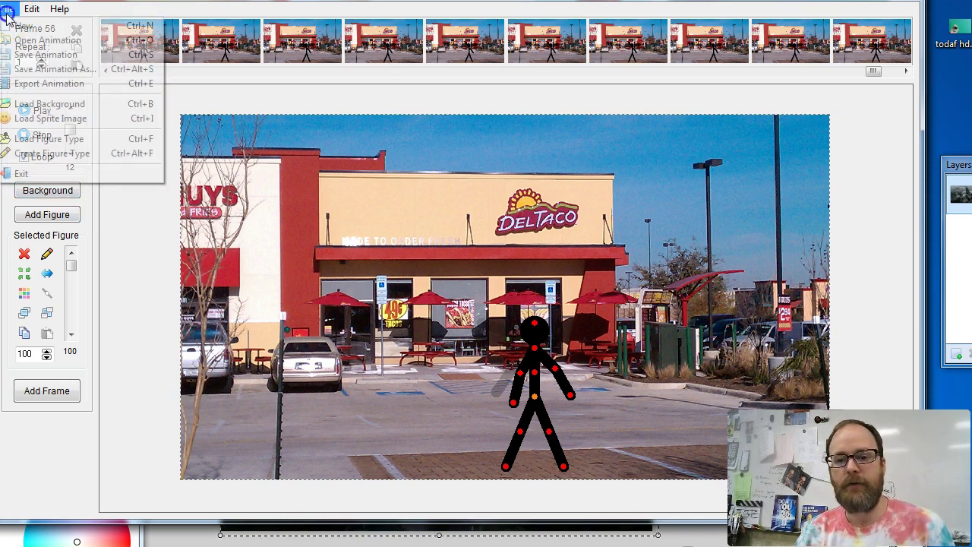
{"action": "left_click", "coordinate": [46, 104]}
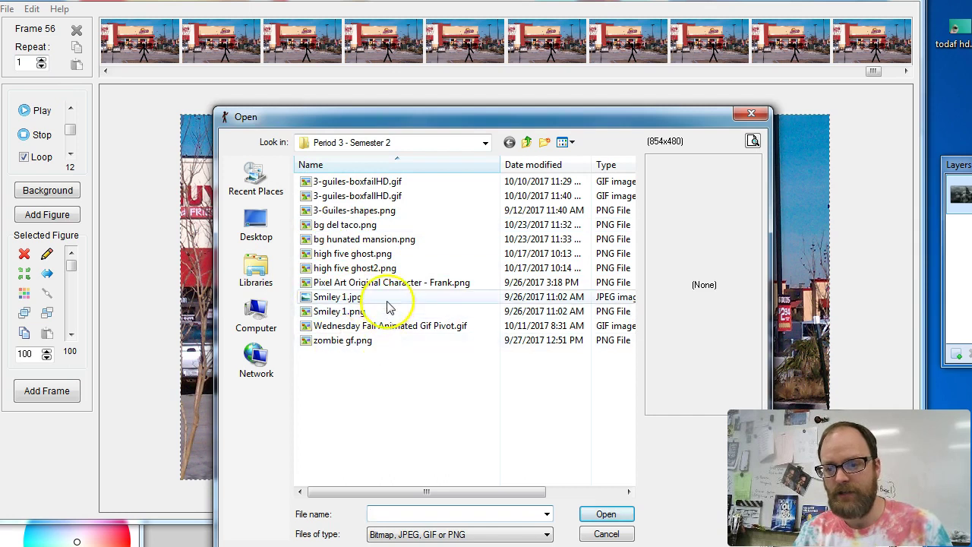
{"action": "left_click", "coordinate": [751, 114]}
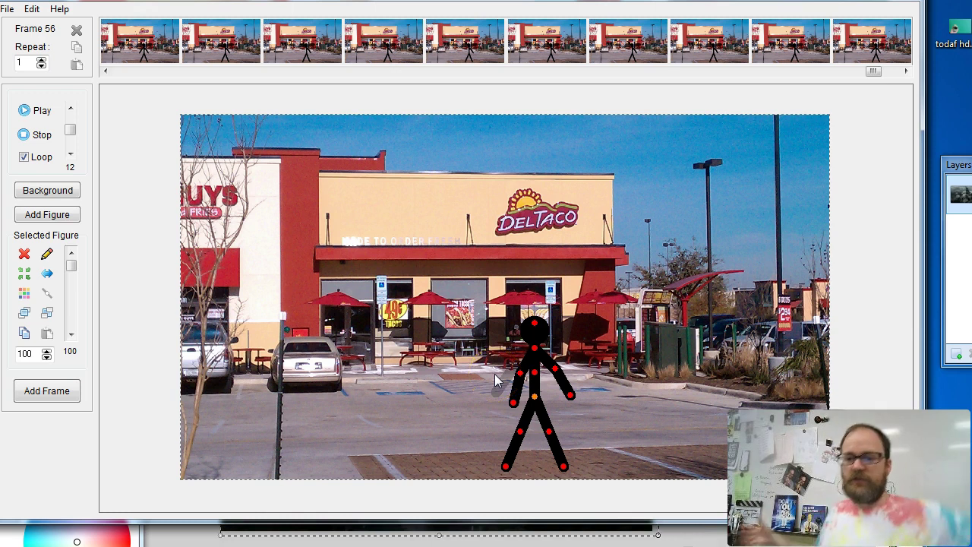
{"action": "left_click", "coordinate": [503, 377]}
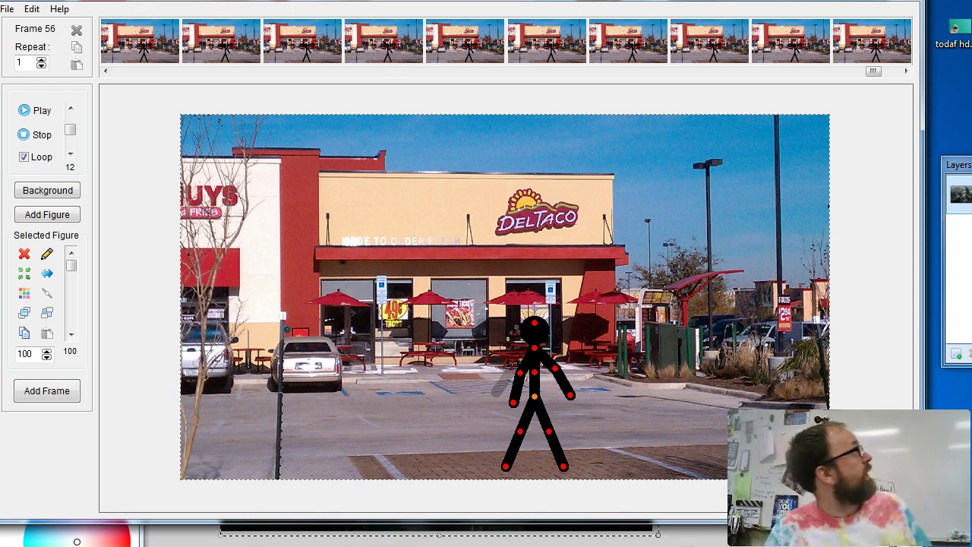
- Switch to Chrome and open the preview of the "Del Taco - Wikipedia" storefront photo from the del taco image results
{"action": "left_click", "coordinate": [2, 96]}
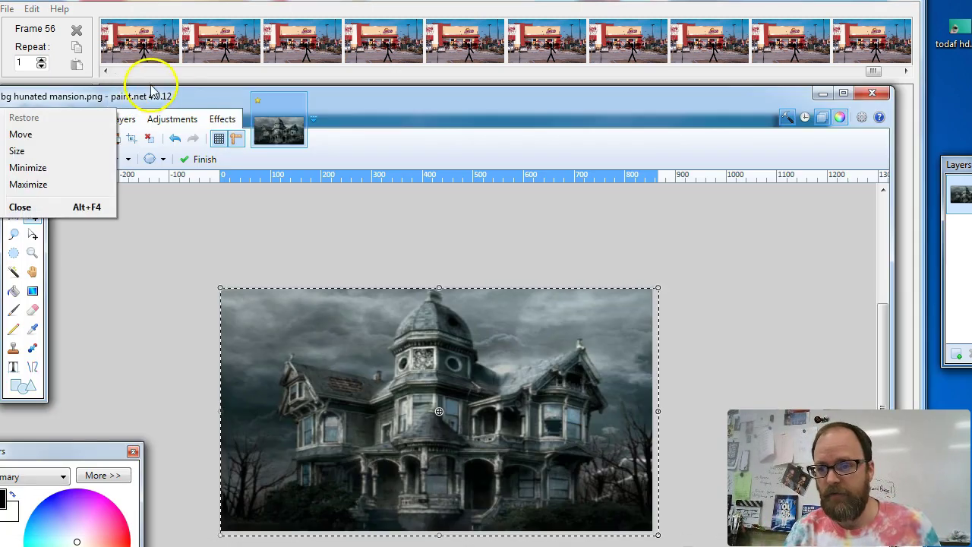
{"action": "mouse_move", "coordinate": [371, 105]}
{"action": "left_mouse_down"}
{"action": "mouse_move", "coordinate": [403, 81]}
{"action": "mouse_move", "coordinate": [402, 48]}
{"action": "mouse_move", "coordinate": [393, 104]}
{"action": "left_mouse_up"}
{"action": "key", "text": "alt+Tab"}
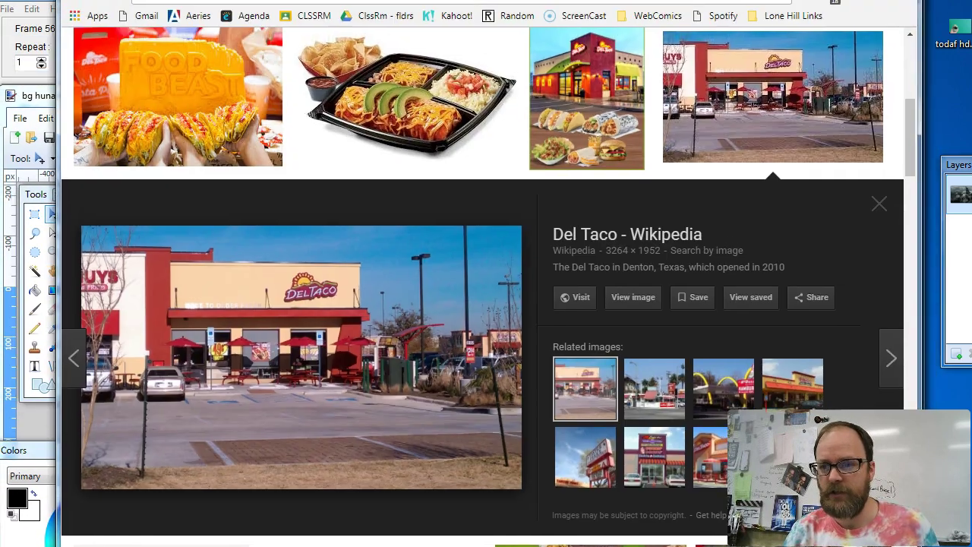
{"action": "scroll", "coordinate": [338, 197], "scroll_direction": "up", "scroll_amount": 5}
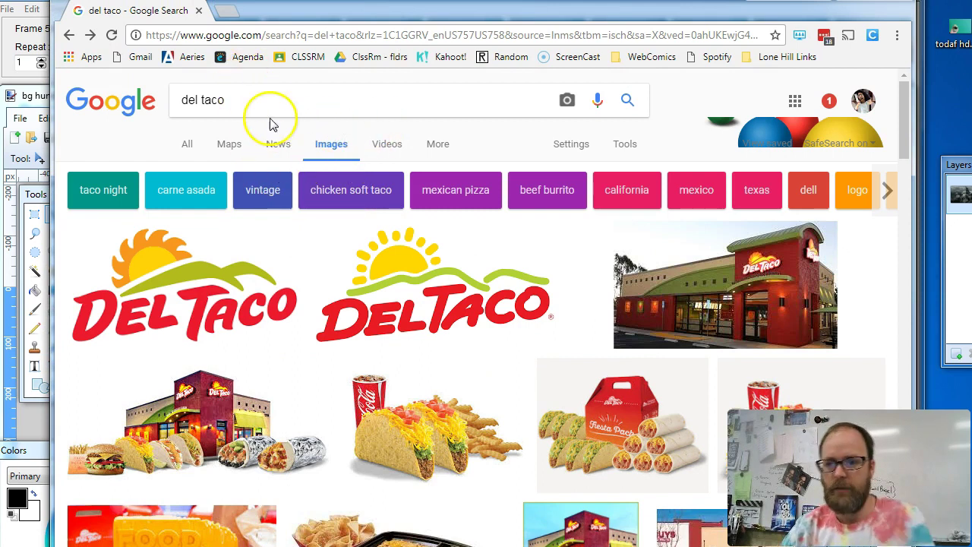
{"action": "scroll", "coordinate": [377, 262], "scroll_direction": "down", "scroll_amount": 1}
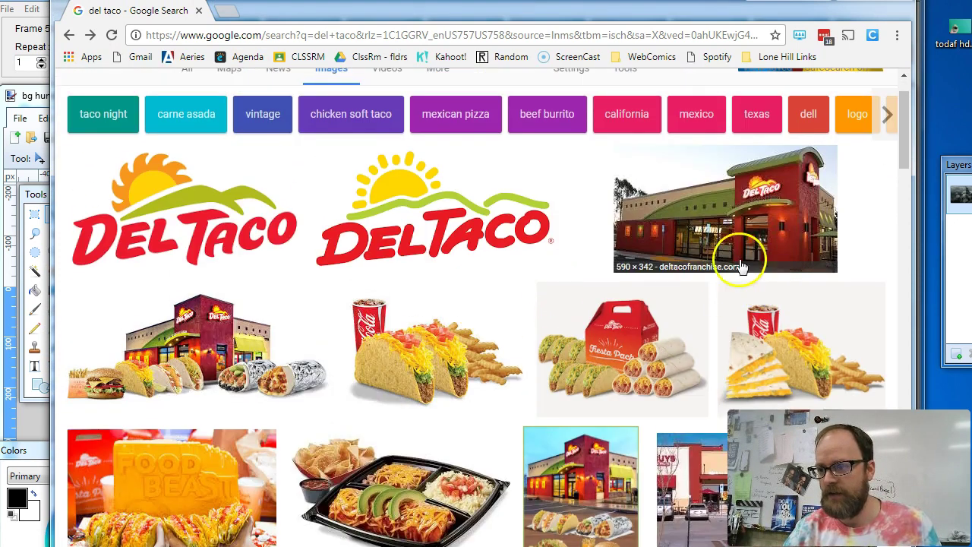
{"action": "left_click", "coordinate": [702, 478]}
{"action": "scroll", "coordinate": [759, 304], "scroll_direction": "down", "scroll_amount": 2}
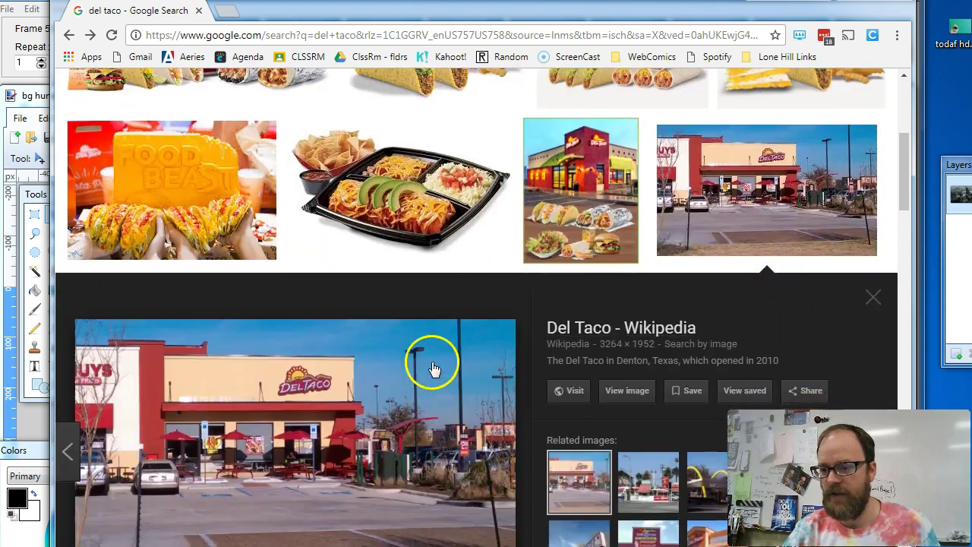
{"action": "scroll", "coordinate": [380, 303], "scroll_direction": "down", "scroll_amount": 2}
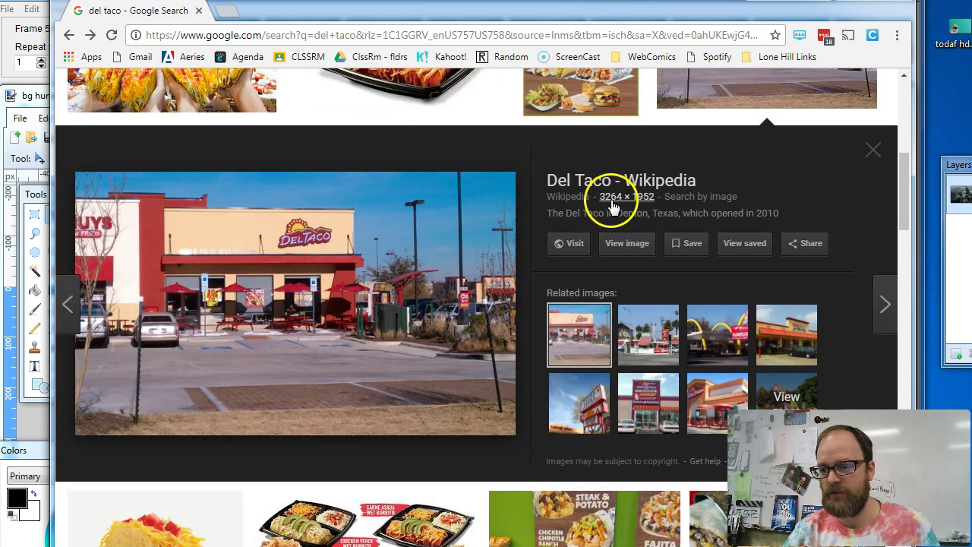
- Copy the Del Taco storefront photo and paste it into the open image in paint.net, expanding the canvas to fit
{"action": "right_click", "coordinate": [333, 299]}
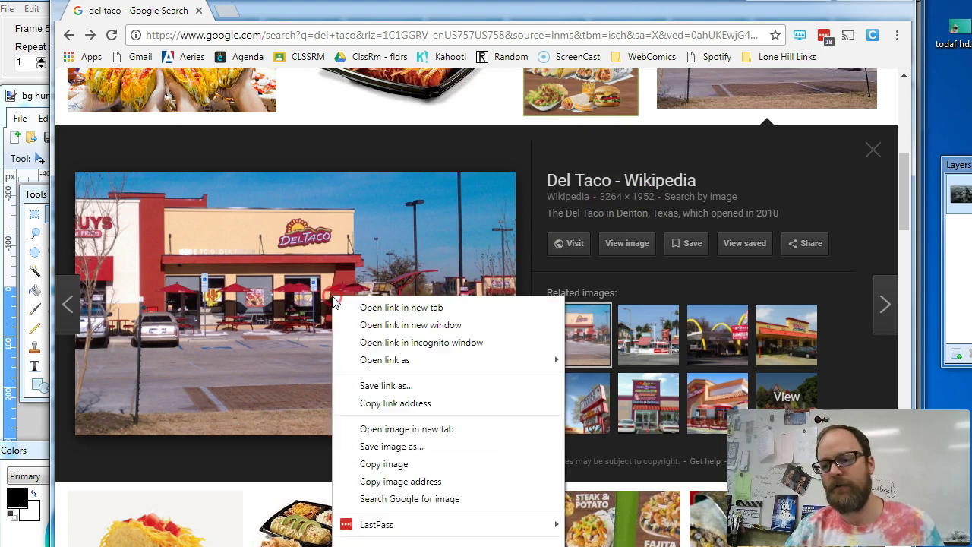
{"action": "left_click", "coordinate": [384, 464]}
{"action": "key", "text": "alt+Tab"}
{"action": "key", "text": "ctrl+v"}
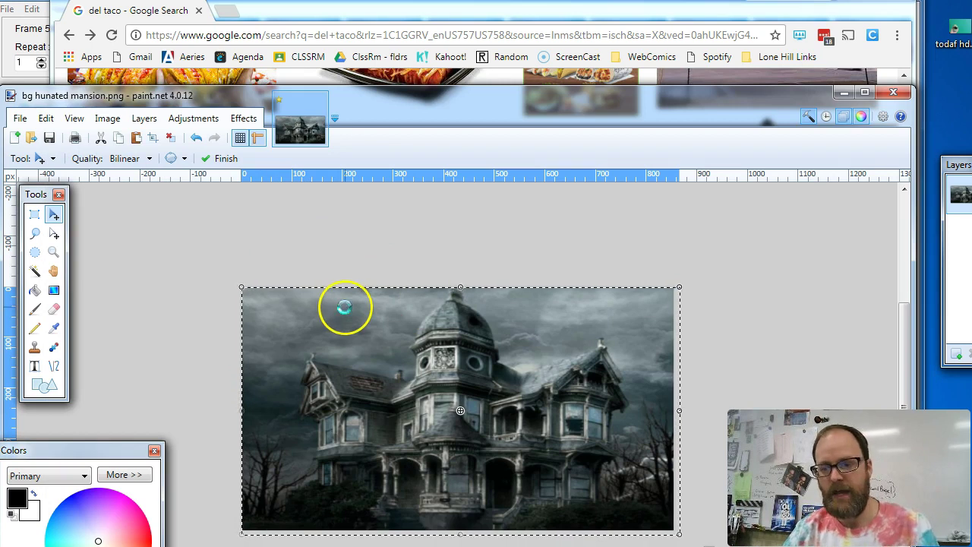
{"action": "key", "text": "ctrl+v"}
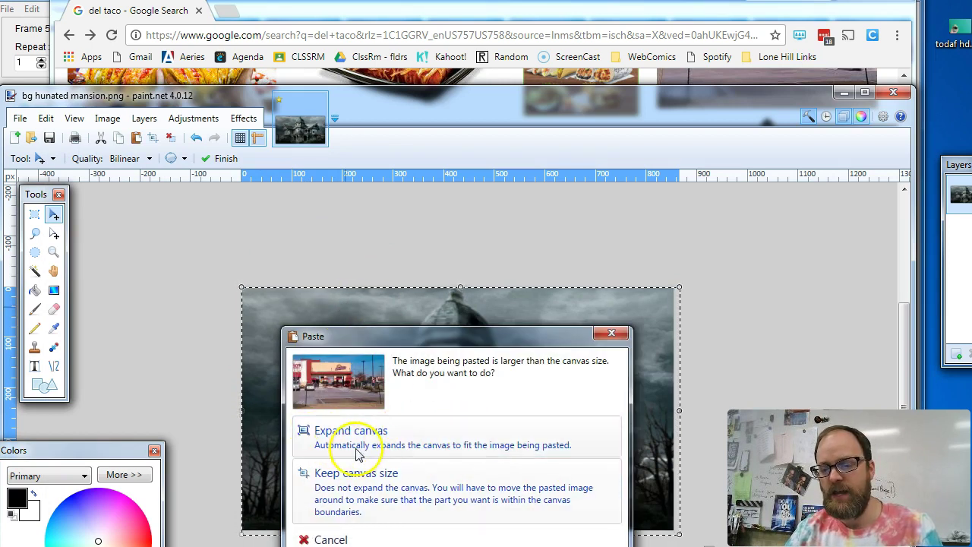
{"action": "left_click", "coordinate": [384, 444]}
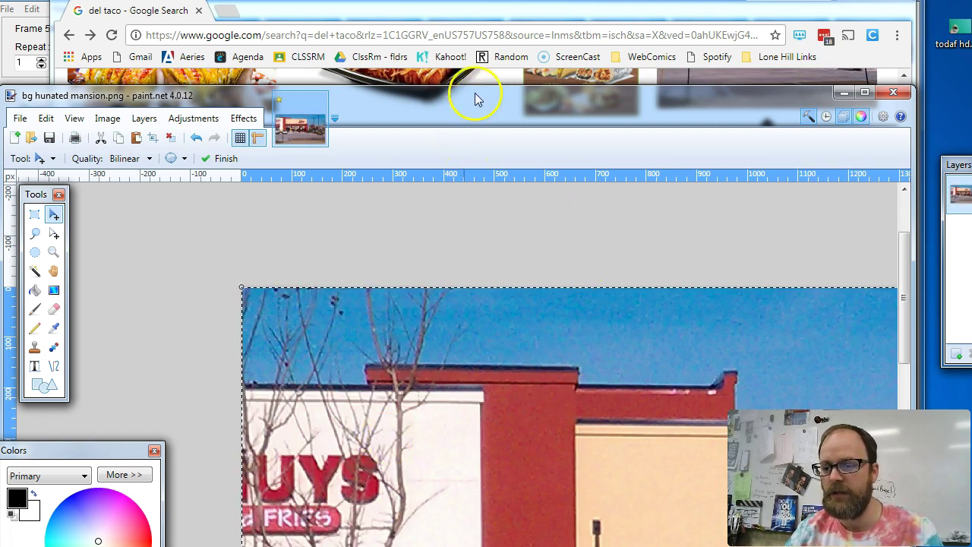
- Resize the pasted storefront image to 854 pixels wide by 480 pixels high without maintaining the aspect ratio
{"action": "mouse_move", "coordinate": [476, 99]}
{"action": "left_mouse_down"}
{"action": "mouse_move", "coordinate": [433, 18]}
{"action": "mouse_move", "coordinate": [453, 0]}
{"action": "left_mouse_up"}
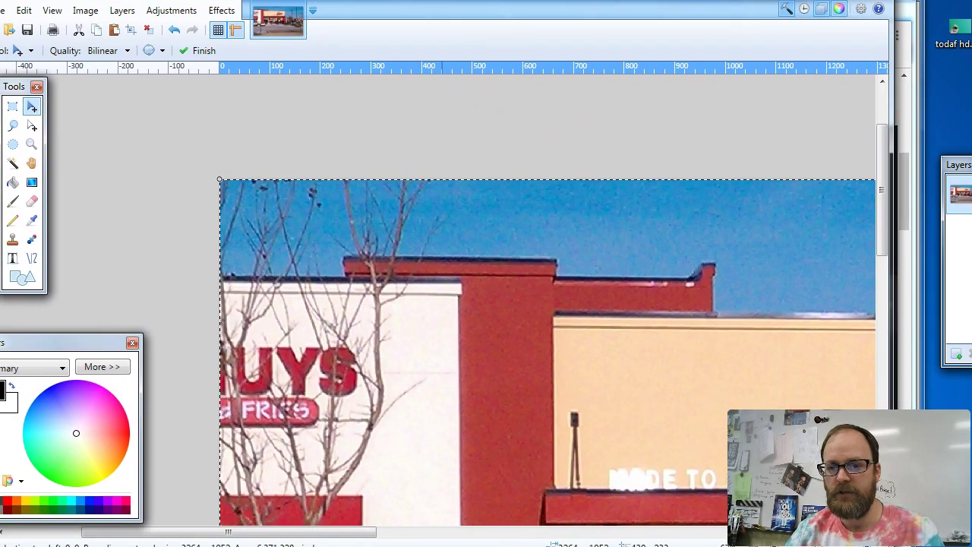
{"action": "left_click_drag", "start_coordinate": [0, 0], "coordinate": [60, 37]}
{"action": "left_click_drag", "start_coordinate": [447, 51], "coordinate": [413, 33]}
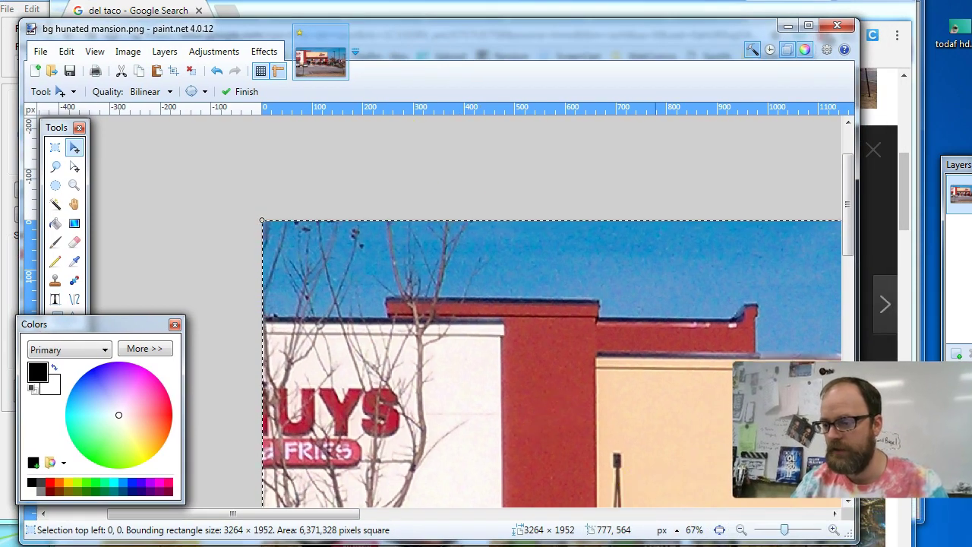
{"action": "left_click_drag", "start_coordinate": [799, 536], "coordinate": [773, 532]}
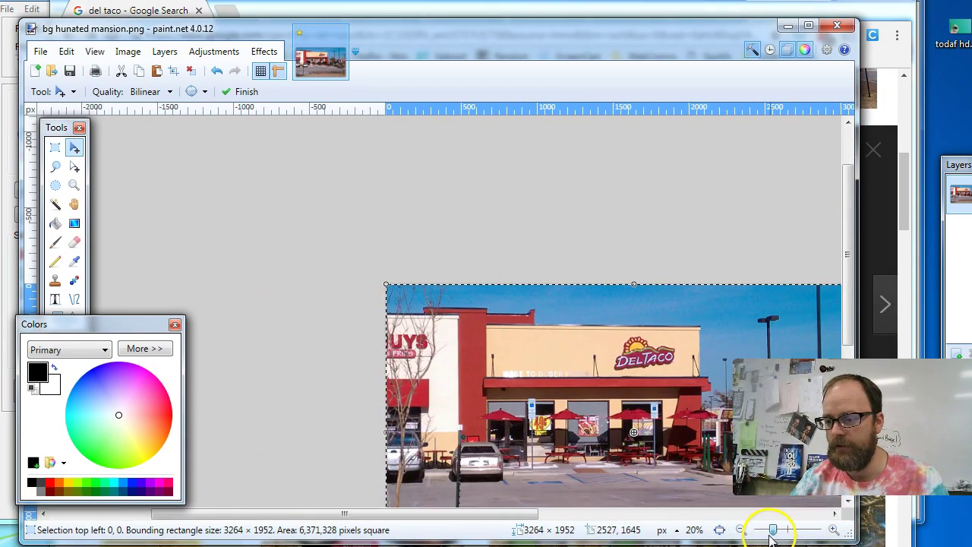
{"action": "scroll", "coordinate": [575, 389], "scroll_direction": "down", "scroll_amount": 3}
{"action": "left_click_drag", "start_coordinate": [503, 514], "coordinate": [586, 509]}
{"action": "scroll", "coordinate": [577, 434], "scroll_direction": "up", "scroll_amount": 2}
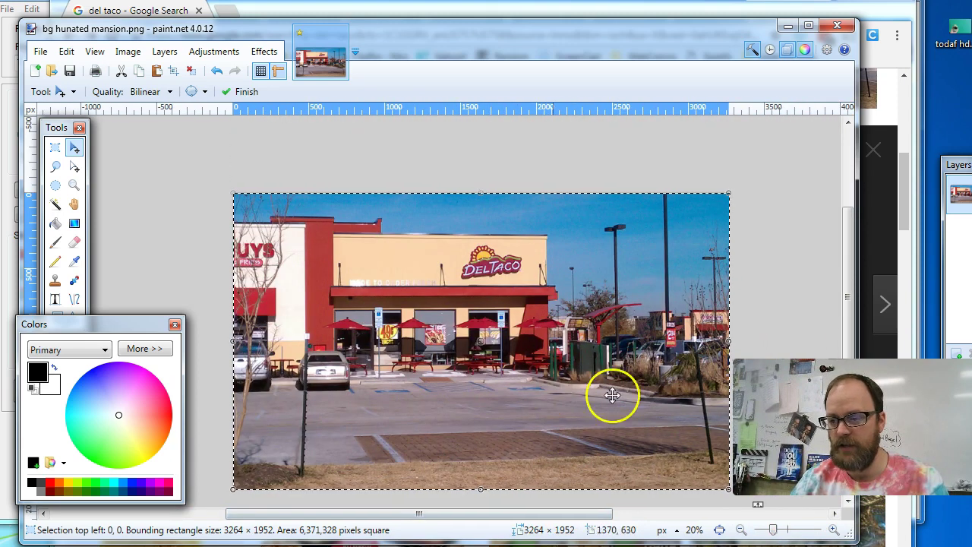
{"action": "left_click", "coordinate": [131, 53]}
{"action": "left_click", "coordinate": [149, 85]}
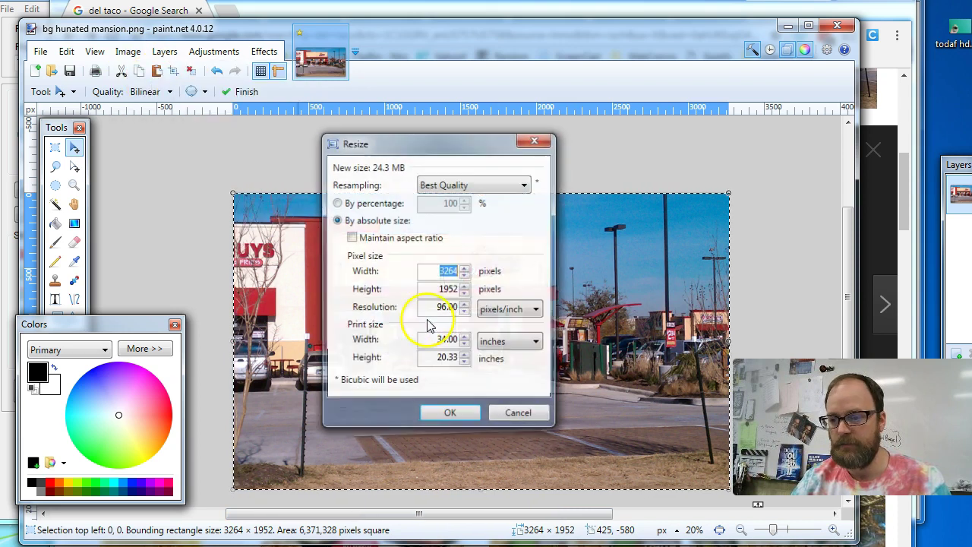
{"action": "left_click", "coordinate": [353, 237]}
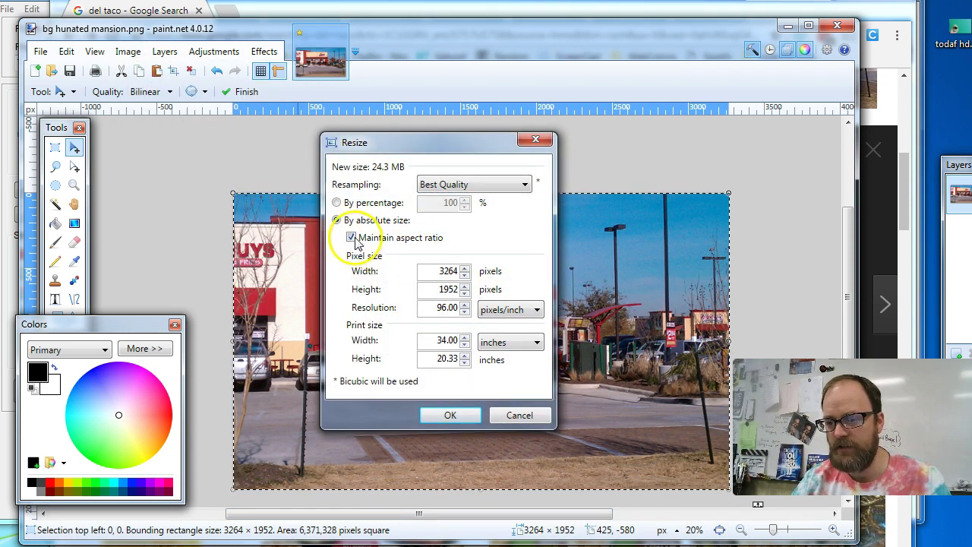
{"action": "left_click", "coordinate": [353, 238]}
{"action": "left_click_drag", "start_coordinate": [429, 274], "coordinate": [482, 271]}
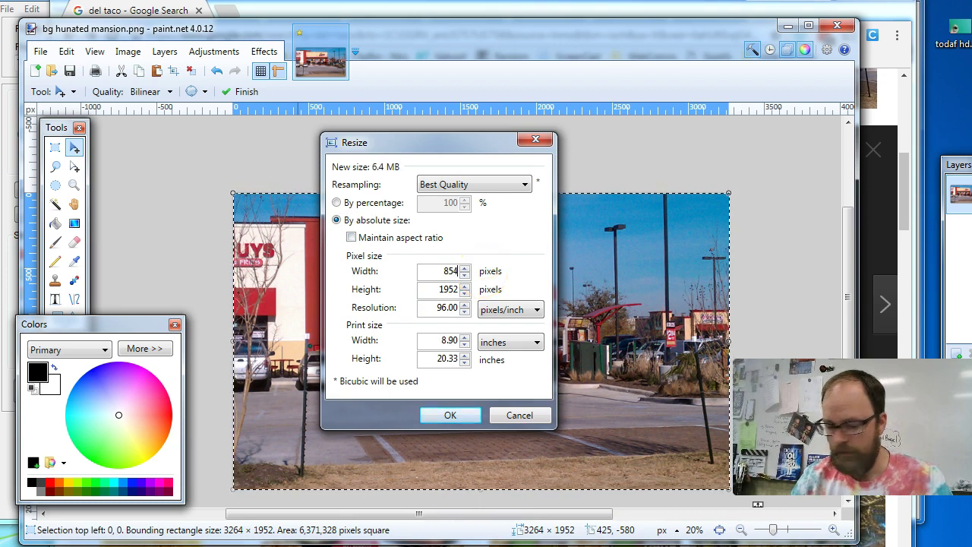
{"action": "type", "text": "480"}
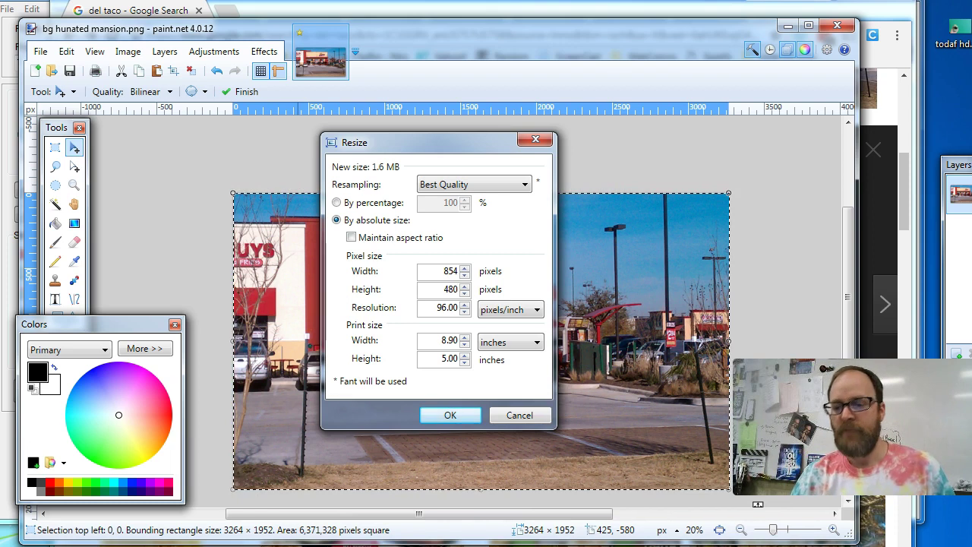
{"action": "key", "text": "Return"}
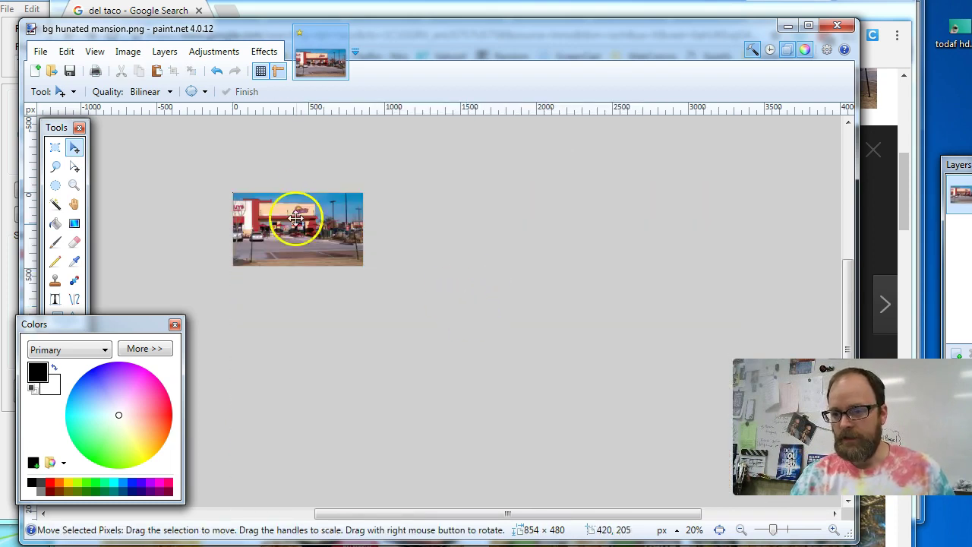
- Save the resized image as a new PNG named "bg del taco2" in the Period 3 - Semester 2 folder, with auto-detected bit depth
{"action": "left_click_drag", "start_coordinate": [773, 530], "coordinate": [786, 534]}
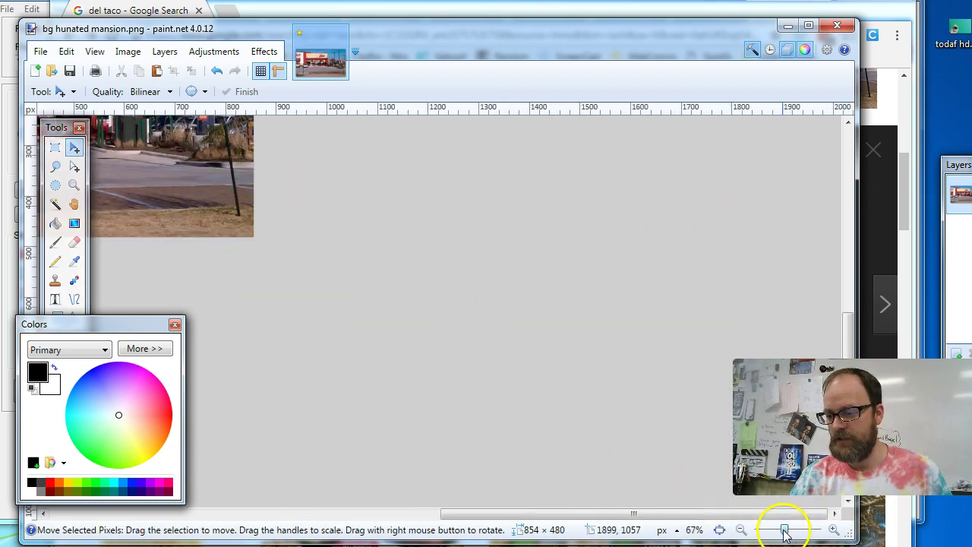
{"action": "left_click_drag", "start_coordinate": [634, 515], "coordinate": [389, 501]}
{"action": "scroll", "coordinate": [517, 412], "scroll_direction": "up", "scroll_amount": 4}
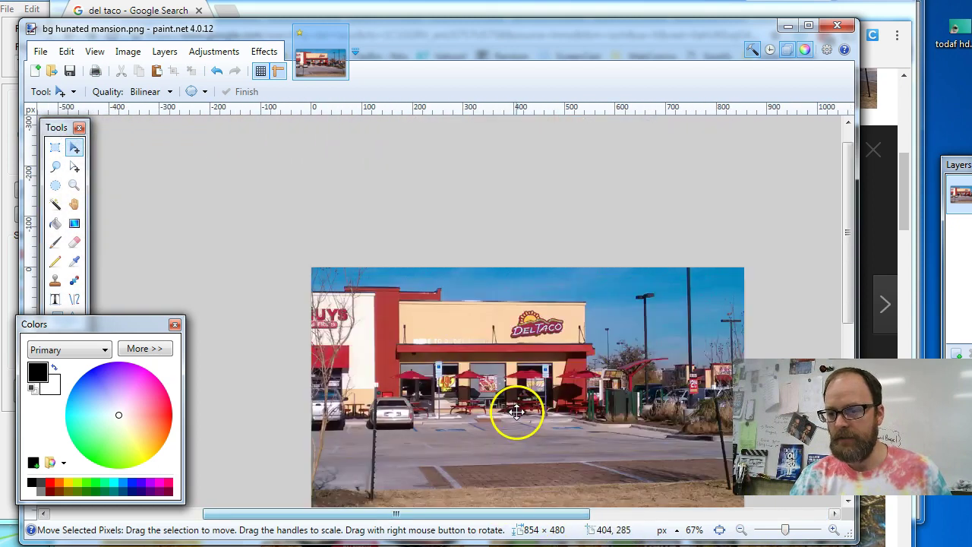
{"action": "scroll", "coordinate": [628, 433], "scroll_direction": "down", "scroll_amount": 2}
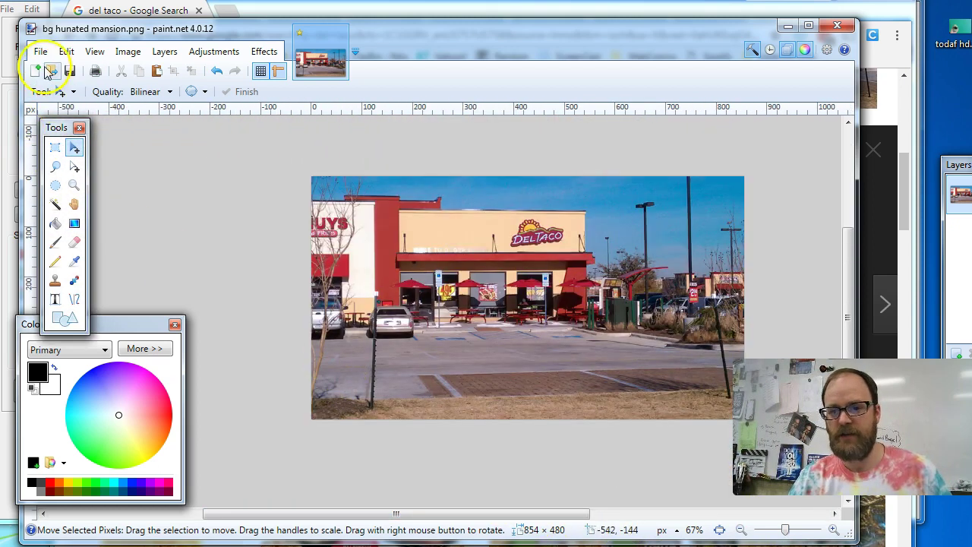
{"action": "left_click", "coordinate": [40, 51]}
{"action": "left_click", "coordinate": [99, 173]}
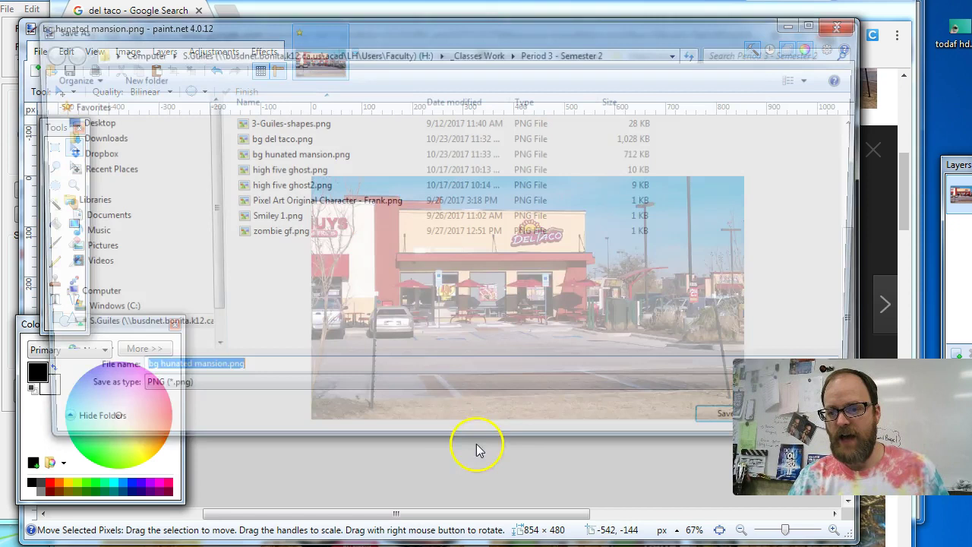
{"action": "type", "text": "bg"}
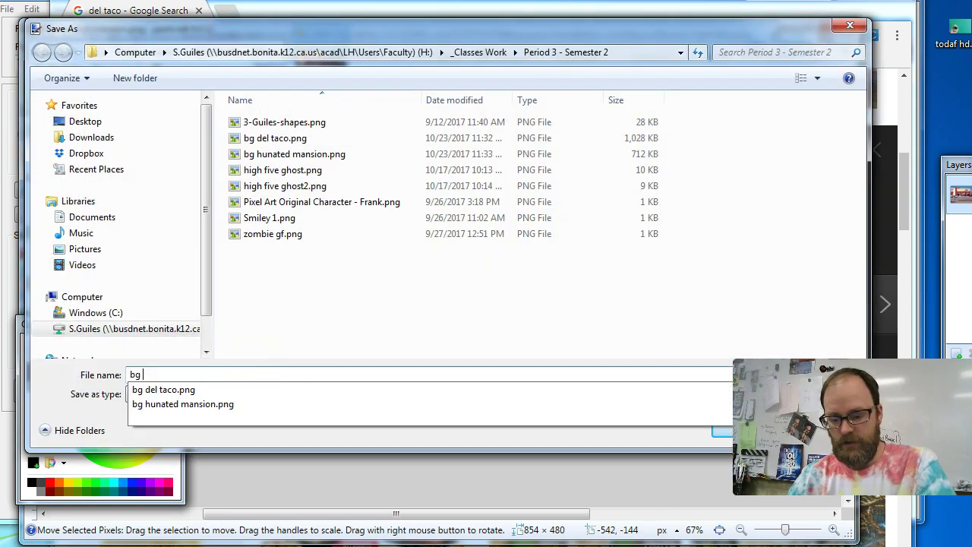
{"action": "type", "text": " del tac"}
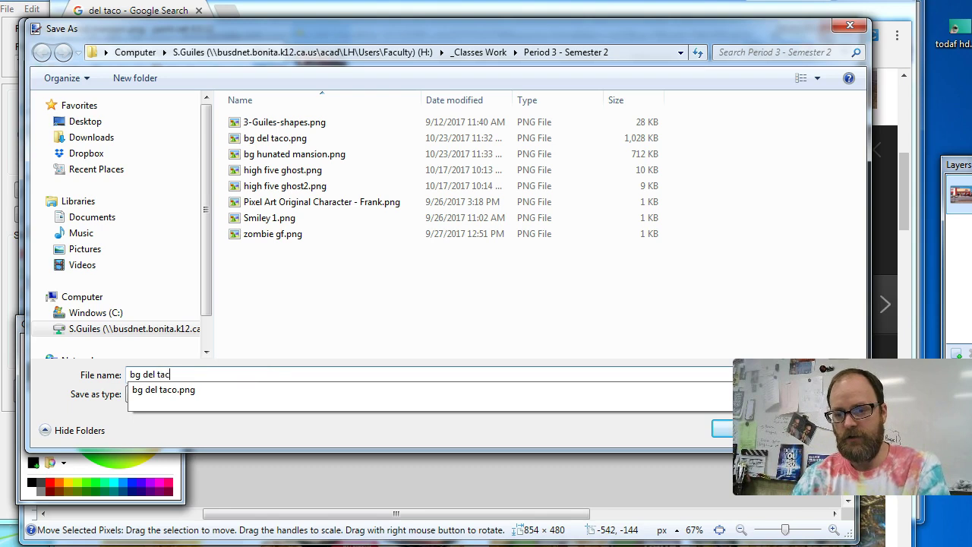
{"action": "type", "text": "o2"}
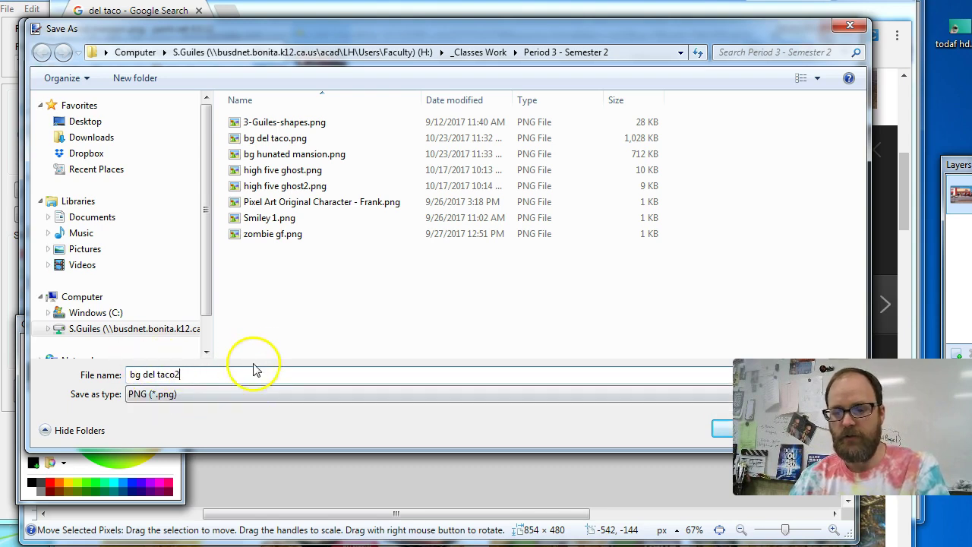
{"action": "left_click", "coordinate": [721, 427]}
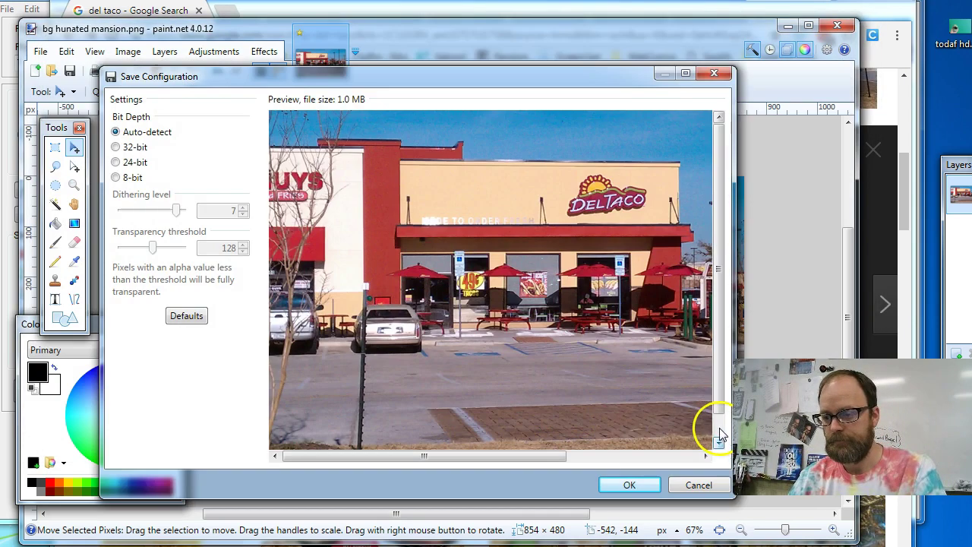
{"action": "left_click", "coordinate": [625, 482]}
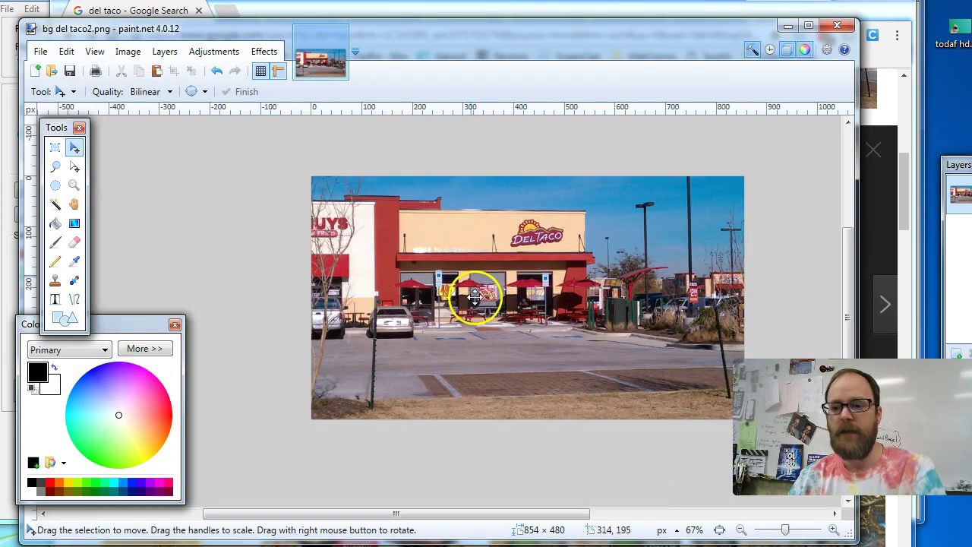
{"action": "left_click_drag", "start_coordinate": [488, 45], "coordinate": [490, 74]}
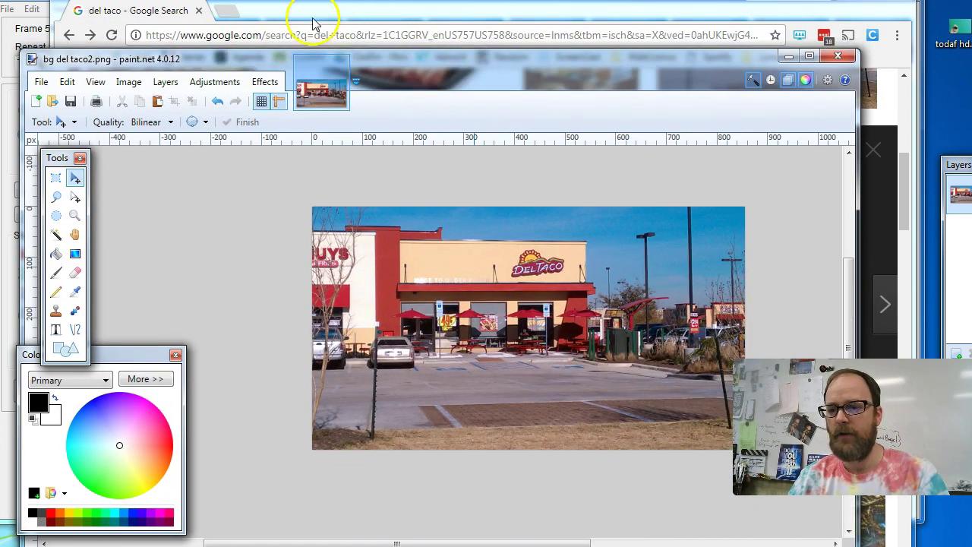
- Switch to Chrome and search Google Images for "haunted mansion"
{"action": "left_click", "coordinate": [314, 11]}
{"action": "scroll", "coordinate": [440, 199], "scroll_direction": "up", "scroll_amount": 3}
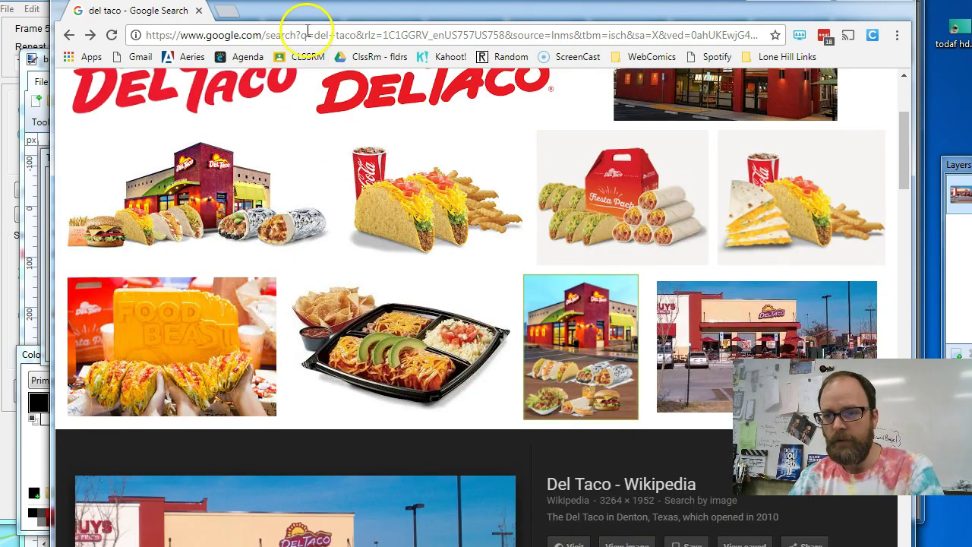
{"action": "left_click", "coordinate": [305, 34]}
{"action": "type", "text": "haunted mans"}
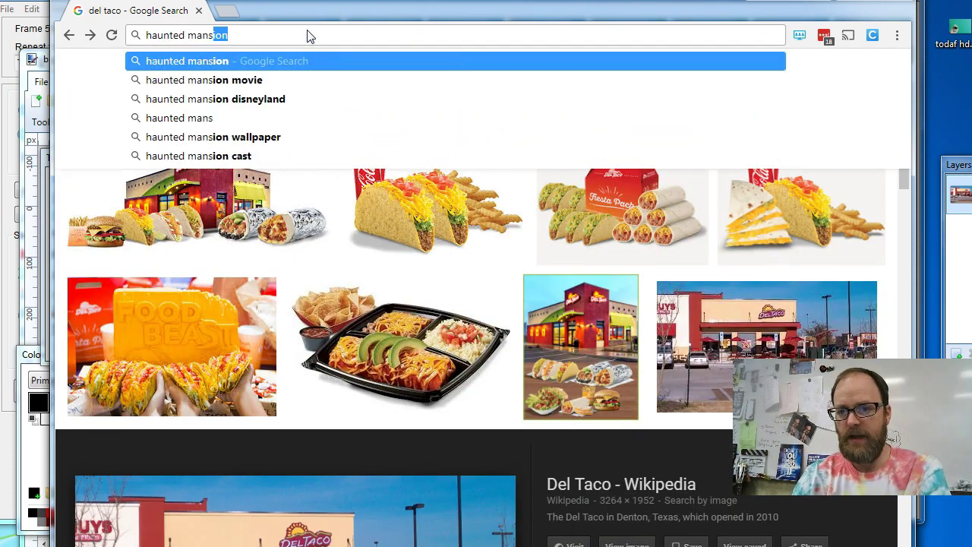
{"action": "key", "text": "Return"}
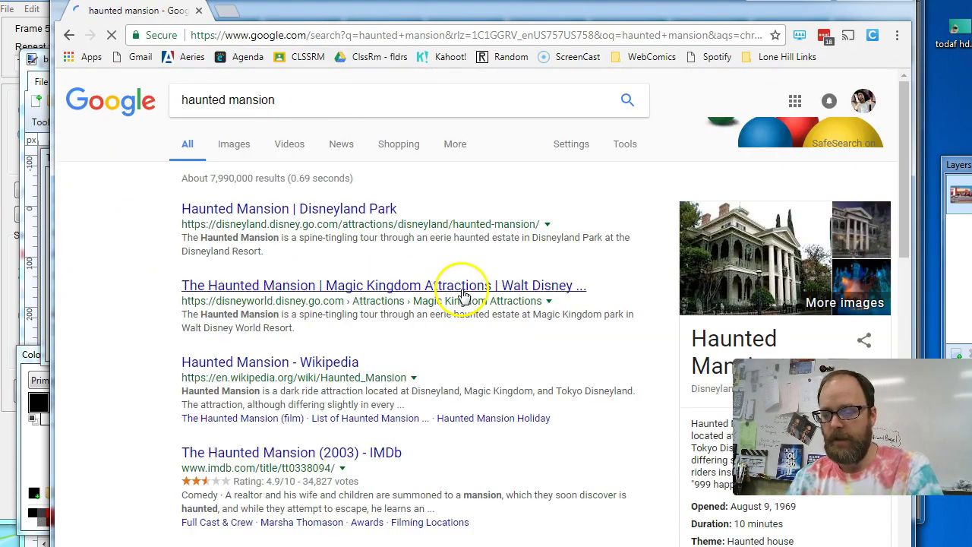
{"action": "left_click", "coordinate": [243, 146]}
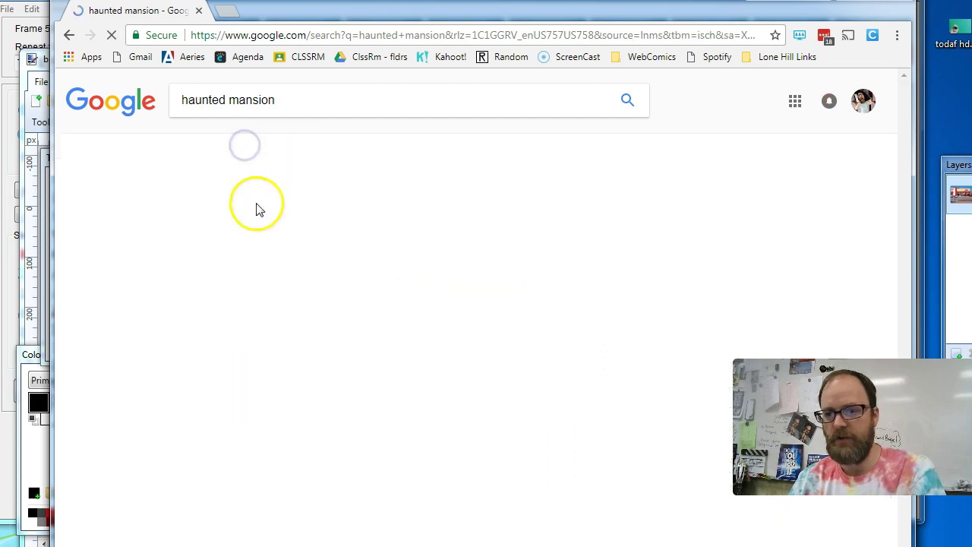
- Open the preview of the 1700 × 1234 Haunted Mansion photo from ohmy.disney.com in the image results
{"action": "scroll", "coordinate": [490, 311], "scroll_direction": "down", "scroll_amount": 3}
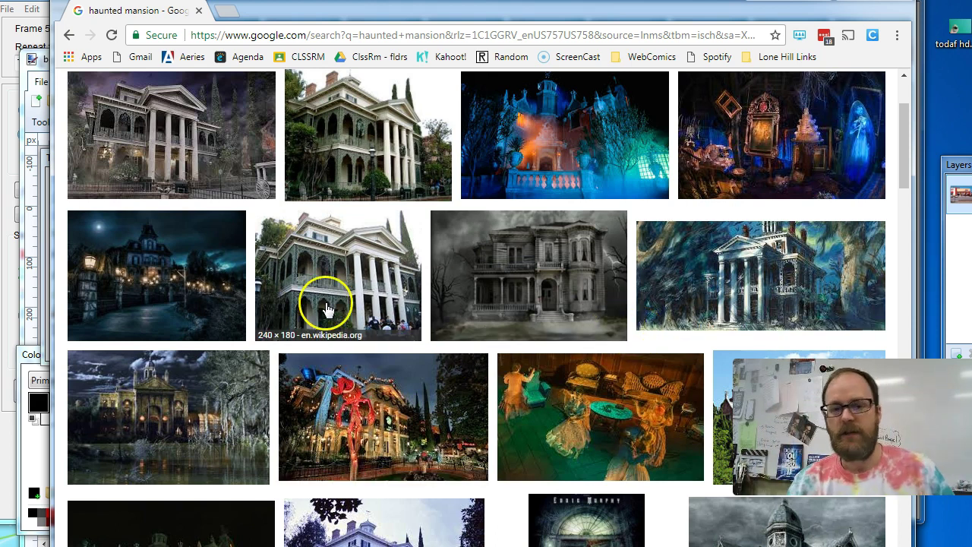
{"action": "scroll", "coordinate": [354, 302], "scroll_direction": "down", "scroll_amount": 4}
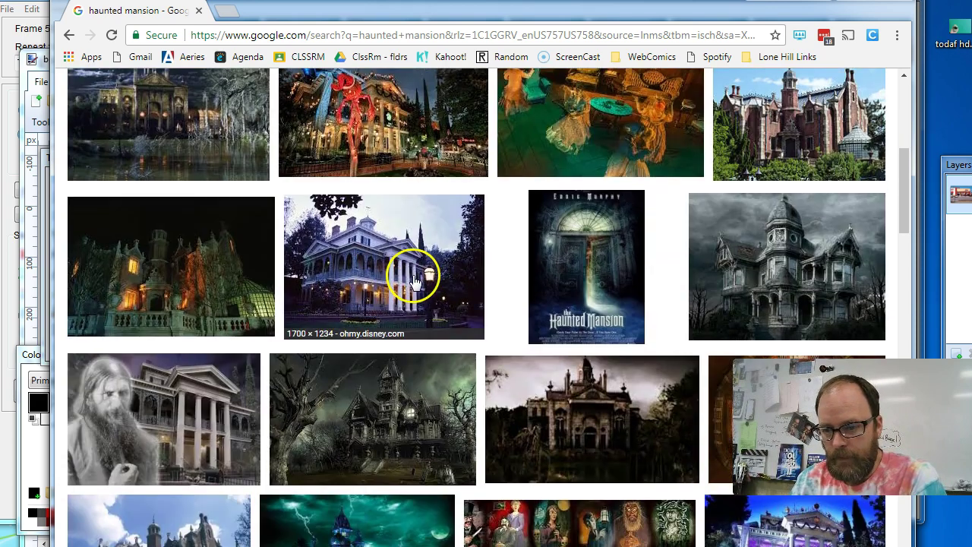
{"action": "left_click", "coordinate": [392, 274]}
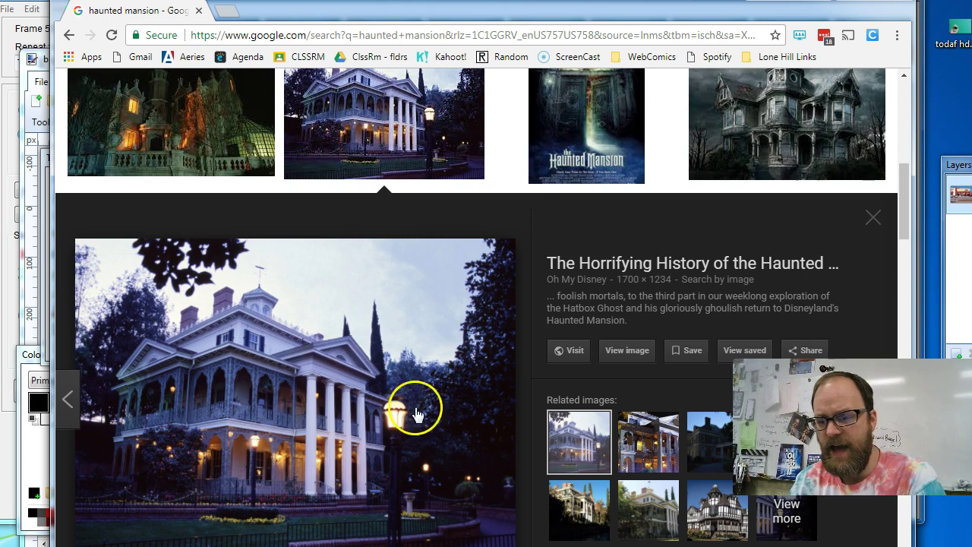
- Copy the Haunted Mansion photo and paste it into the open image in paint.net, expanding the canvas to fit
{"action": "right_click", "coordinate": [301, 396]}
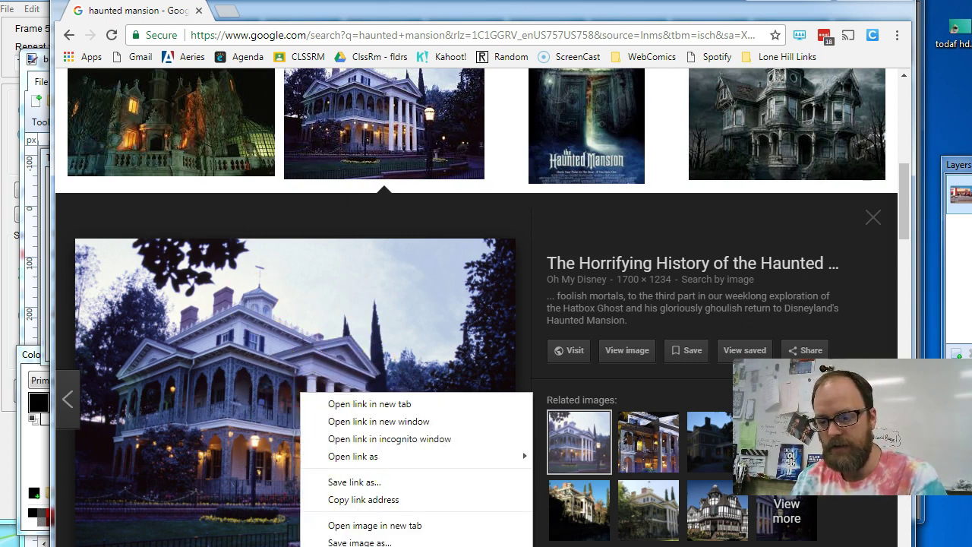
{"action": "left_click", "coordinate": [357, 546]}
{"action": "key", "text": "alt+Tab"}
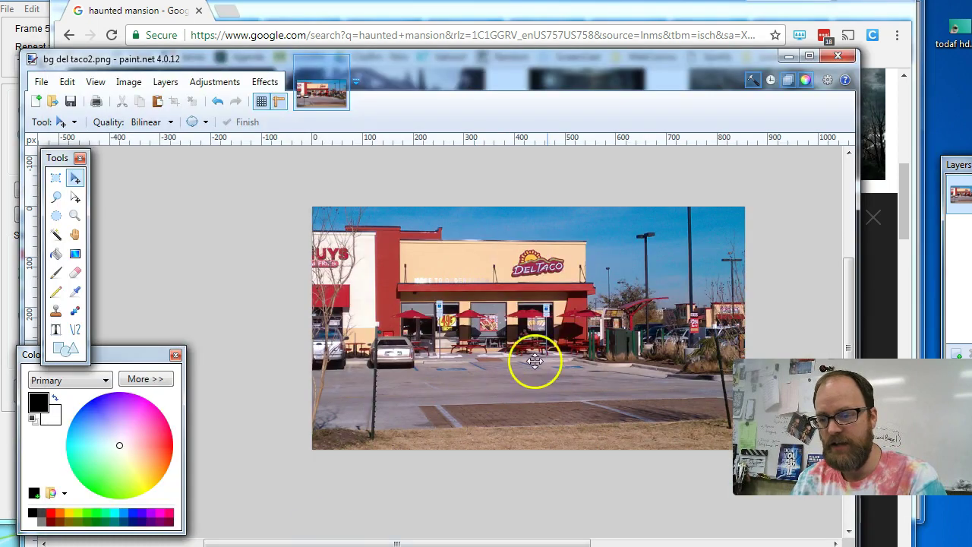
{"action": "key", "text": "ctrl+v"}
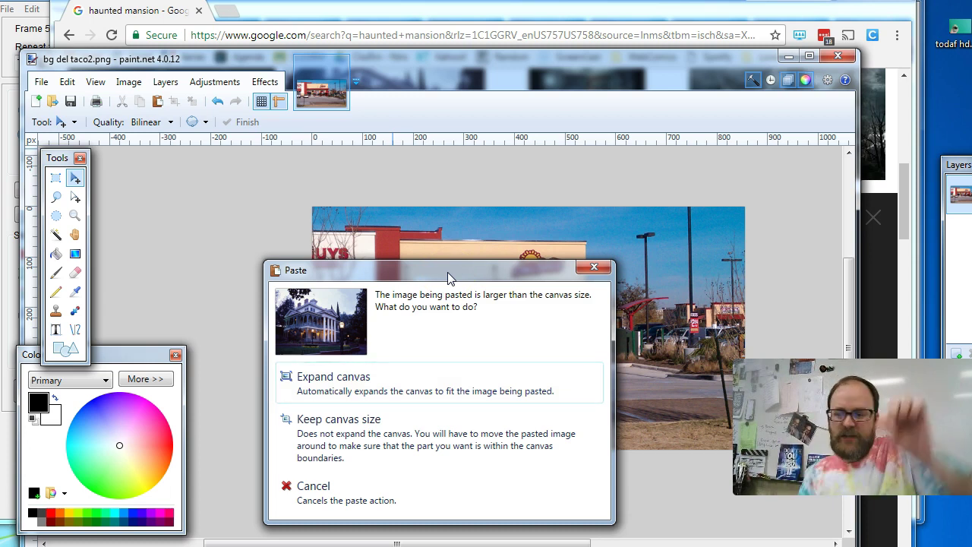
{"action": "left_click", "coordinate": [366, 385]}
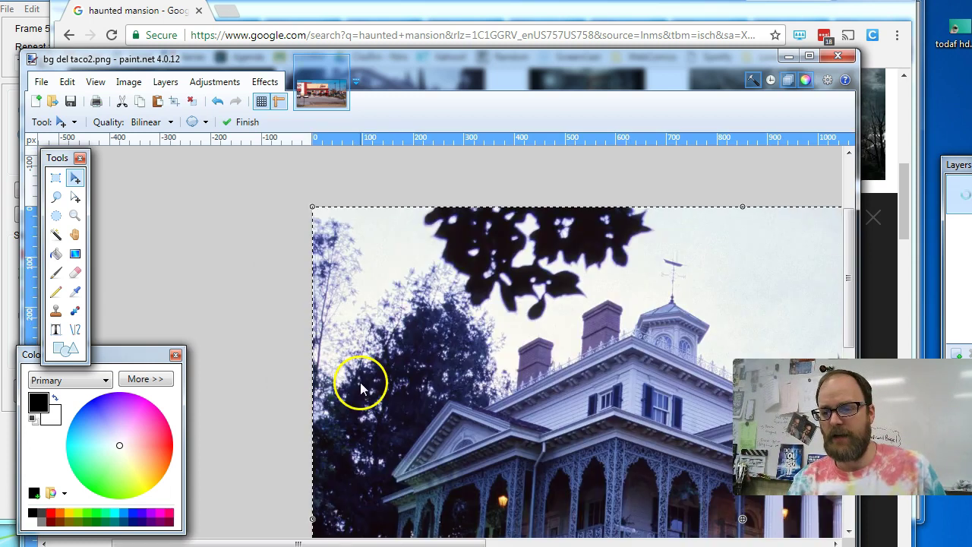
{"action": "key", "text": "ctrl+minus"}
{"action": "key", "text": "ctrl+minus"}
{"action": "key", "text": "ctrl+minus"}
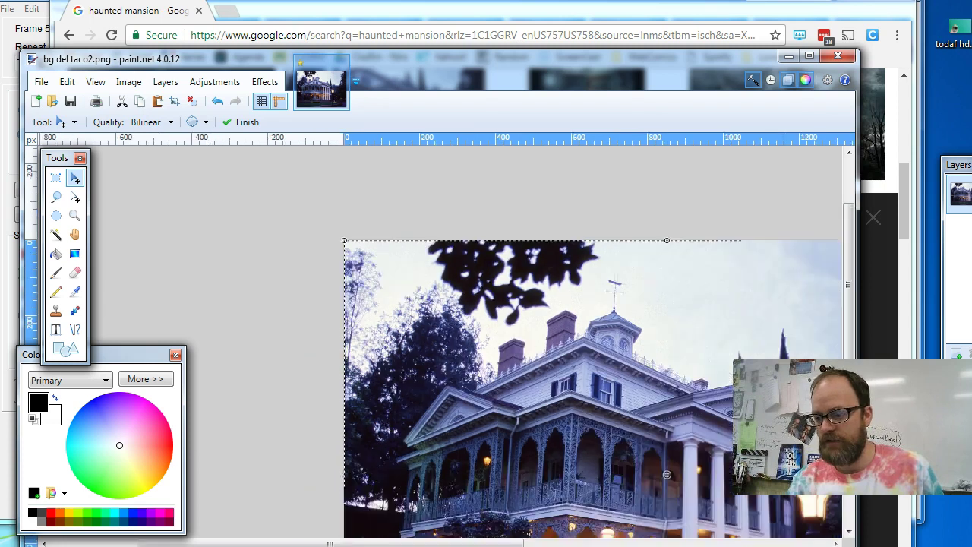
- Resize the mansion image to 854 pixels wide by 480 pixels high without maintaining the aspect ratio
{"action": "left_click", "coordinate": [129, 82]}
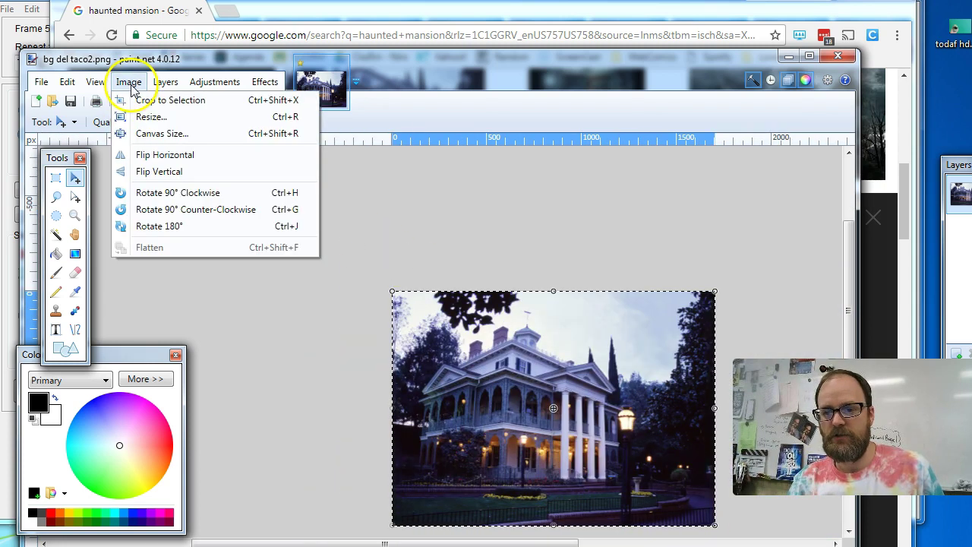
{"action": "left_click", "coordinate": [148, 114]}
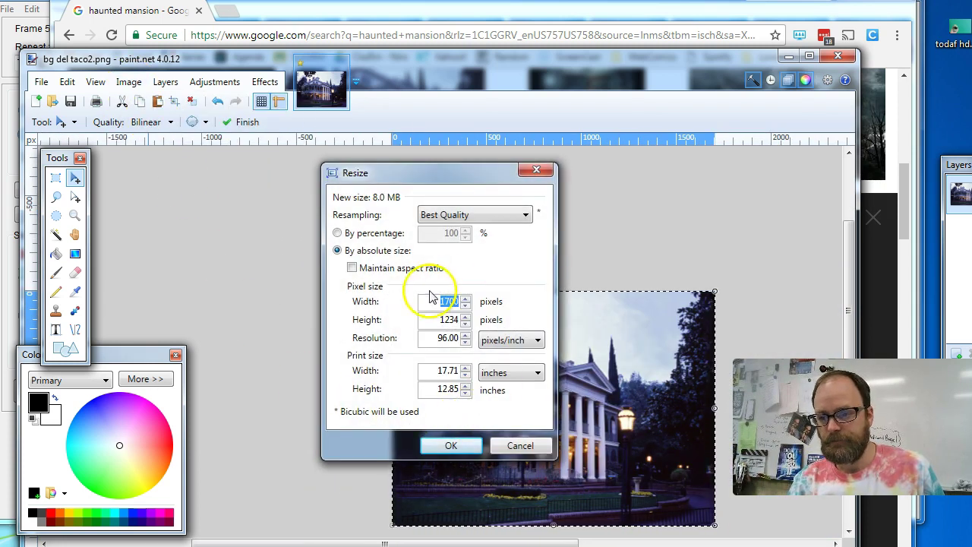
{"action": "left_click", "coordinate": [352, 268]}
{"action": "left_click", "coordinate": [352, 268]}
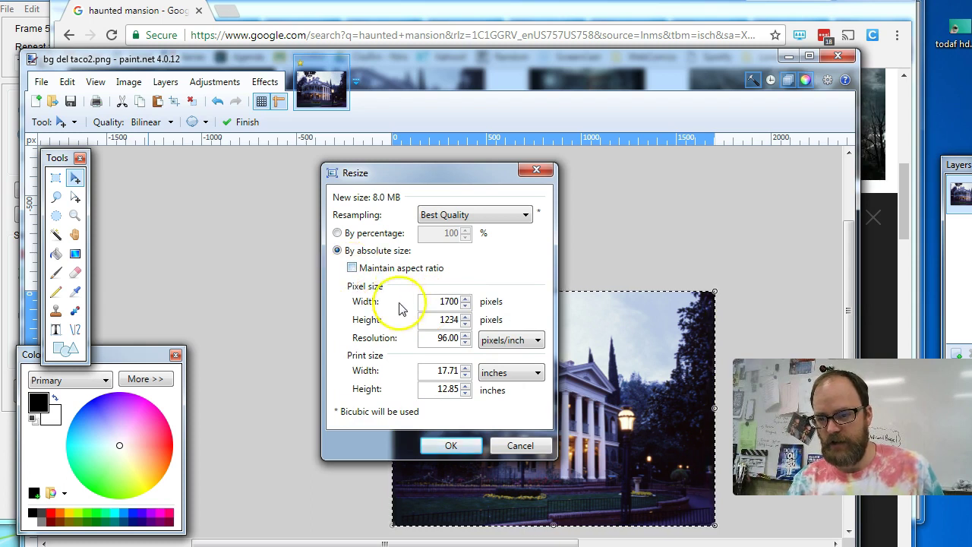
{"action": "left_click_drag", "start_coordinate": [440, 301], "coordinate": [461, 301]}
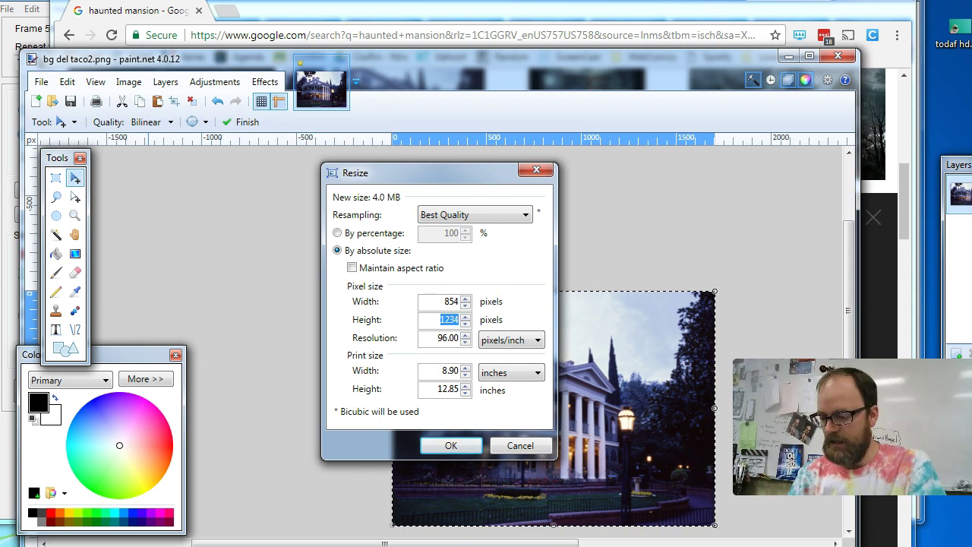
{"action": "key", "text": "Return"}
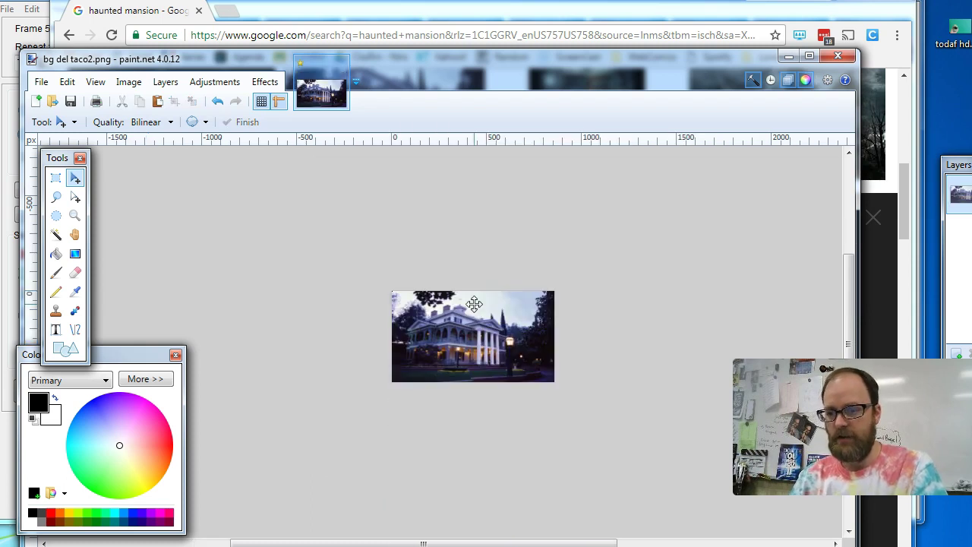
{"action": "key", "text": "ctrl+plus"}
{"action": "key", "text": "ctrl+plus"}
{"action": "key", "text": "ctrl+plus"}
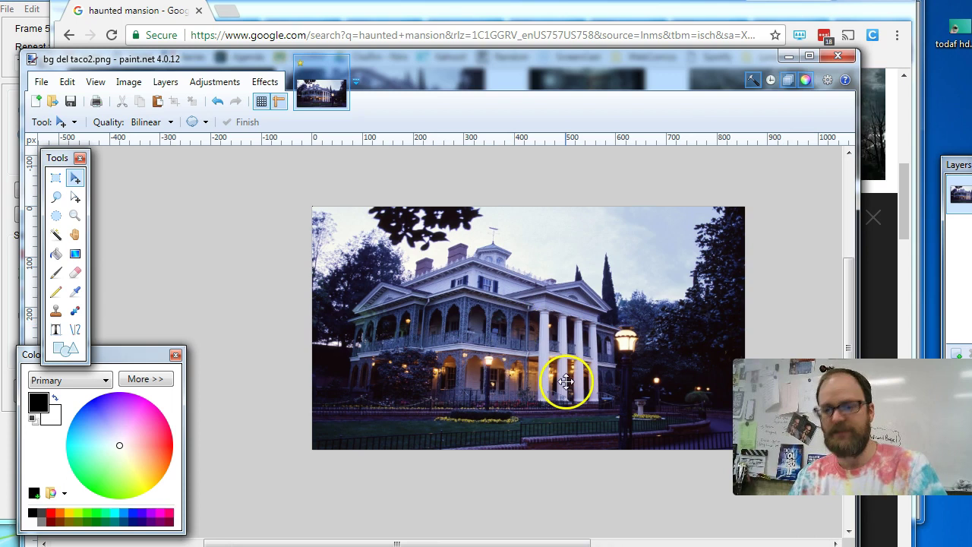
- Save the resized mansion image as a new PNG named "bg haunted house2" in the Period 3 - Semester 2 folder
{"action": "left_click", "coordinate": [41, 82]}
{"action": "left_click", "coordinate": [76, 205]}
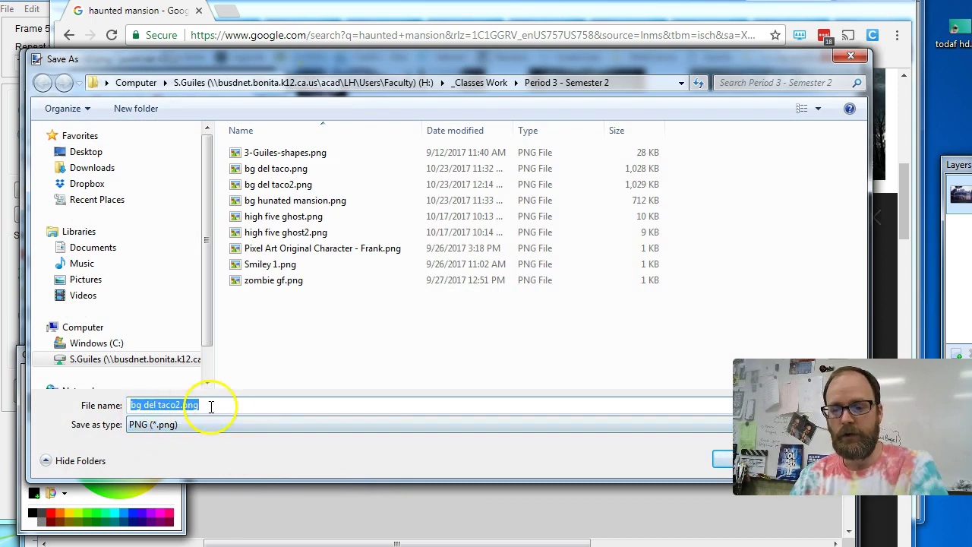
{"action": "type", "text": "bg"}
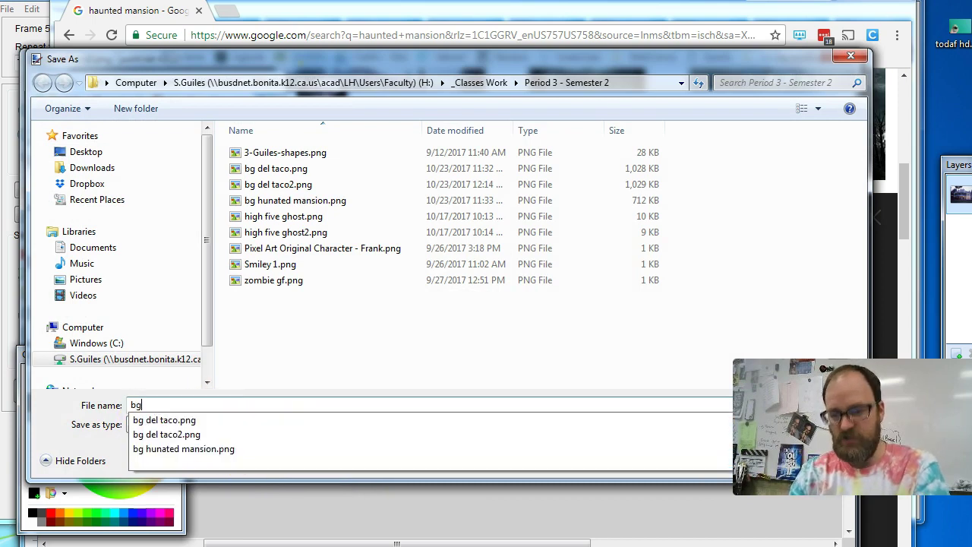
{"action": "type", "text": " huant"}
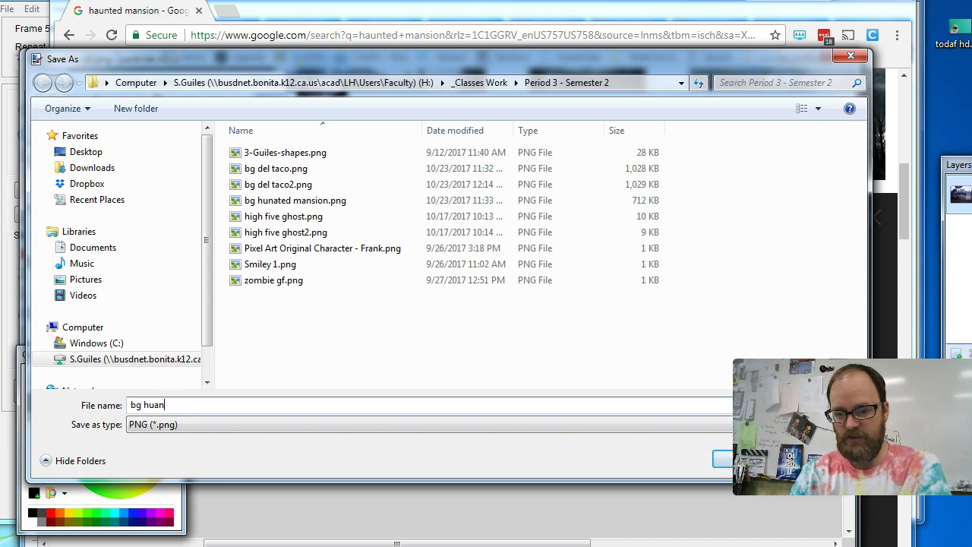
{"action": "key", "text": "BackSpace"}
{"action": "key", "text": "BackSpace"}
{"action": "key", "text": "BackSpace"}
{"action": "type", "text": "aunted house2"}
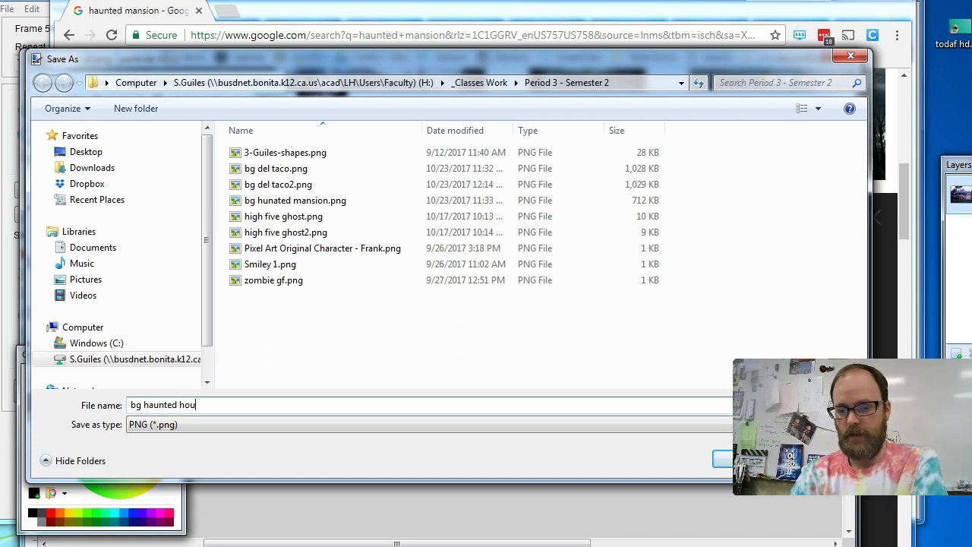
{"action": "left_click", "coordinate": [720, 461]}
{"action": "left_click", "coordinate": [634, 514]}
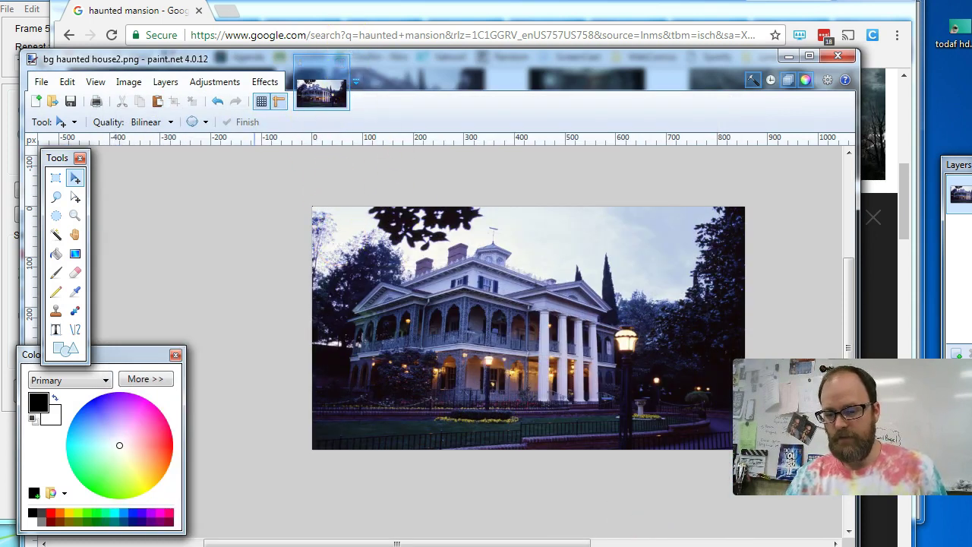
- Switch to Pivot Animator and start a new, empty animation in place of the current one
{"action": "key", "text": "alt+Tab"}
{"action": "left_click", "coordinate": [6, 9]}
{"action": "left_click", "coordinate": [18, 27]}
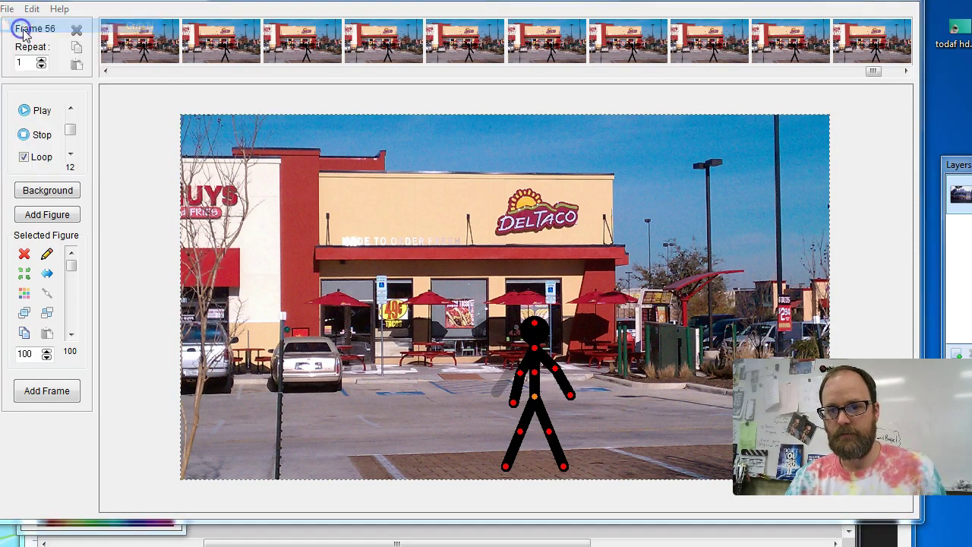
{"action": "left_click", "coordinate": [477, 329]}
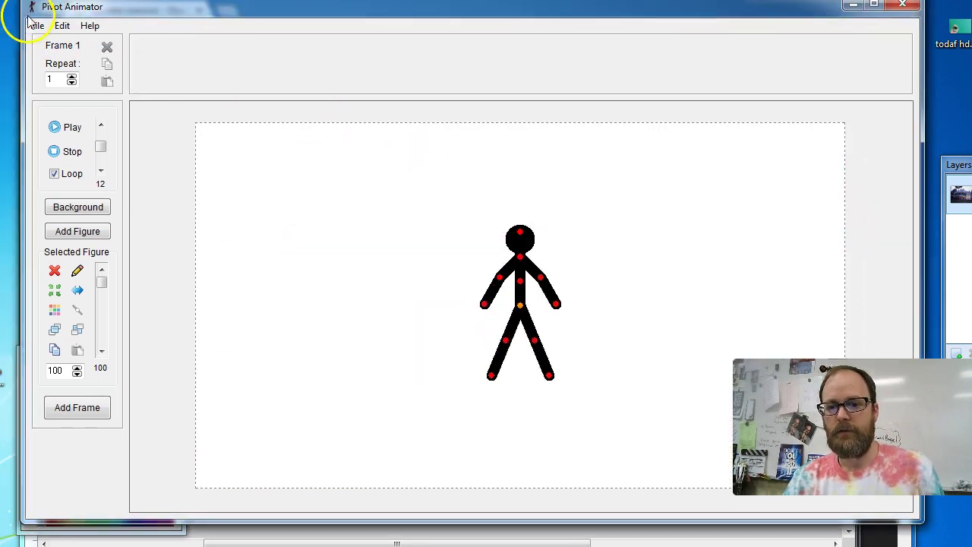
- Load "bg del taco.png" from the Period 3 - Semester 2 folder as the animation background
{"action": "left_click", "coordinate": [36, 25]}
{"action": "left_click", "coordinate": [84, 122]}
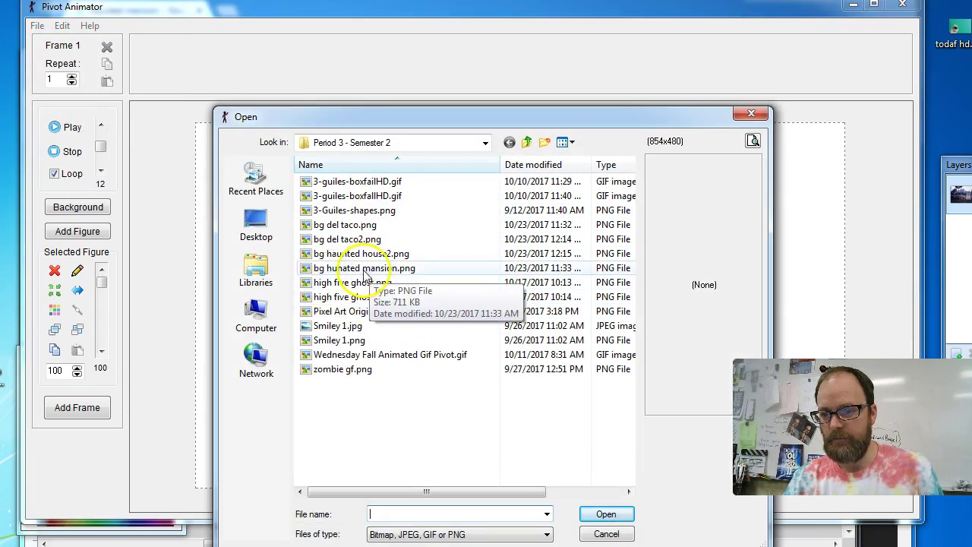
{"action": "left_click", "coordinate": [346, 225]}
{"action": "left_click", "coordinate": [607, 514]}
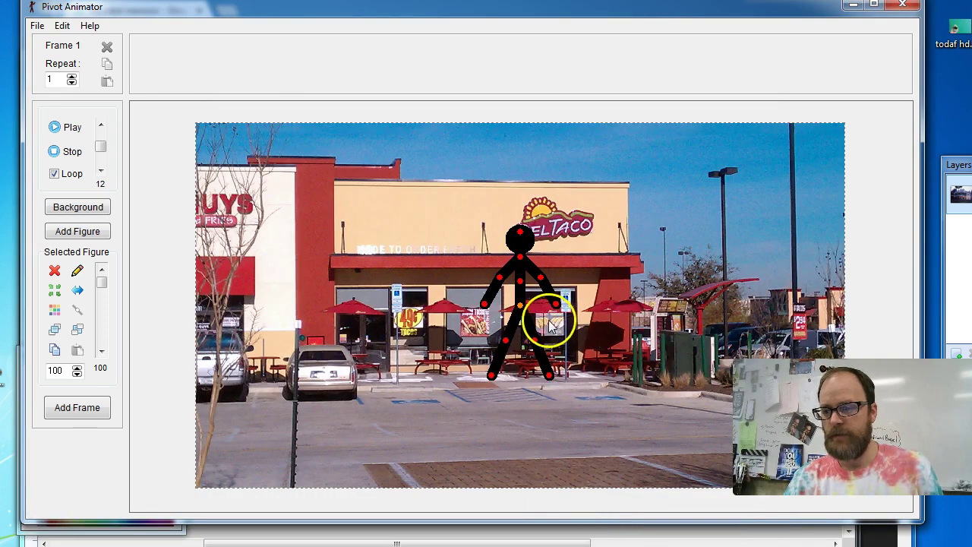
- Animate the stick figure moving across the Del Taco parking lot and out past the background's right edge, adding 43 frames
{"action": "left_click_drag", "start_coordinate": [524, 309], "coordinate": [889, 411]}
{"action": "left_click", "coordinate": [77, 408]}
{"action": "key", "text": "Return"}
{"action": "key", "text": "Return"}
{"action": "key", "text": "Return"}
{"action": "key", "text": "Return"}
{"action": "key", "text": "Return"}
{"action": "key", "text": "Return"}
{"action": "key", "text": "Return"}
{"action": "key", "text": "Return"}
{"action": "key", "text": "Return"}
{"action": "key", "text": "Return"}
{"action": "key", "text": "Return"}
{"action": "key", "text": "Return"}
{"action": "key", "text": "Return"}
{"action": "key", "text": "Return"}
{"action": "key", "text": "Return"}
{"action": "key", "text": "Return"}
{"action": "key", "text": "Return"}
{"action": "key", "text": "Return"}
{"action": "key", "text": "Return"}
{"action": "key", "text": "Return"}
{"action": "key", "text": "Return"}
{"action": "key", "text": "Return"}
{"action": "key", "text": "Return"}
{"action": "key", "text": "Return"}
{"action": "key", "text": "Return"}
{"action": "key", "text": "Return"}
{"action": "key", "text": "Return"}
{"action": "key", "text": "Return"}
{"action": "key", "text": "Return"}
{"action": "key", "text": "Return"}
{"action": "key", "text": "Return"}
{"action": "key", "text": "Return"}
{"action": "key", "text": "Return"}
{"action": "key", "text": "Return"}
{"action": "key", "text": "Return"}
{"action": "key", "text": "Return"}
{"action": "key", "text": "Return"}
{"action": "key", "text": "Return"}
{"action": "key", "text": "Return"}
{"action": "key", "text": "Return"}
{"action": "key", "text": "Return"}
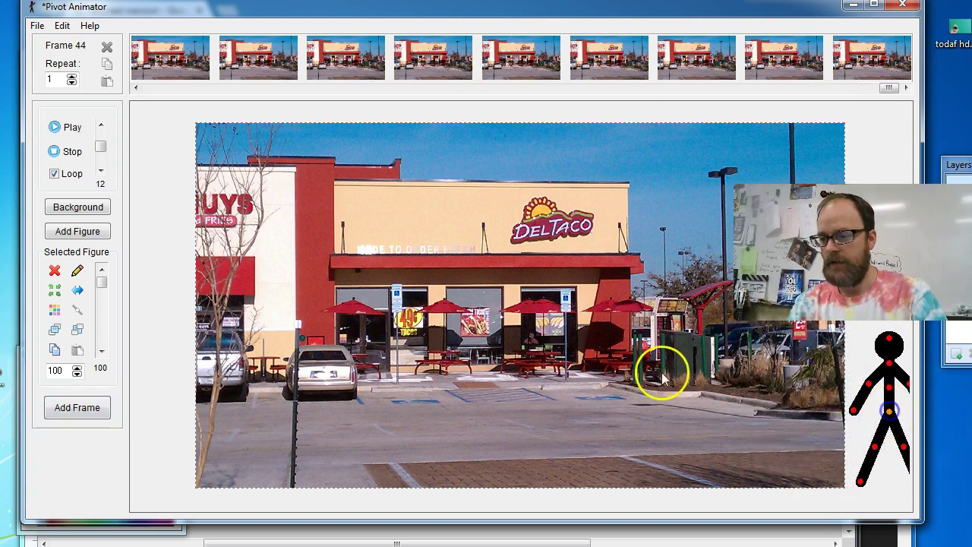
- Play back the Del Taco animation to check the figure's movement, and stop the playback
{"action": "left_click", "coordinate": [54, 173]}
{"action": "left_click", "coordinate": [67, 126]}
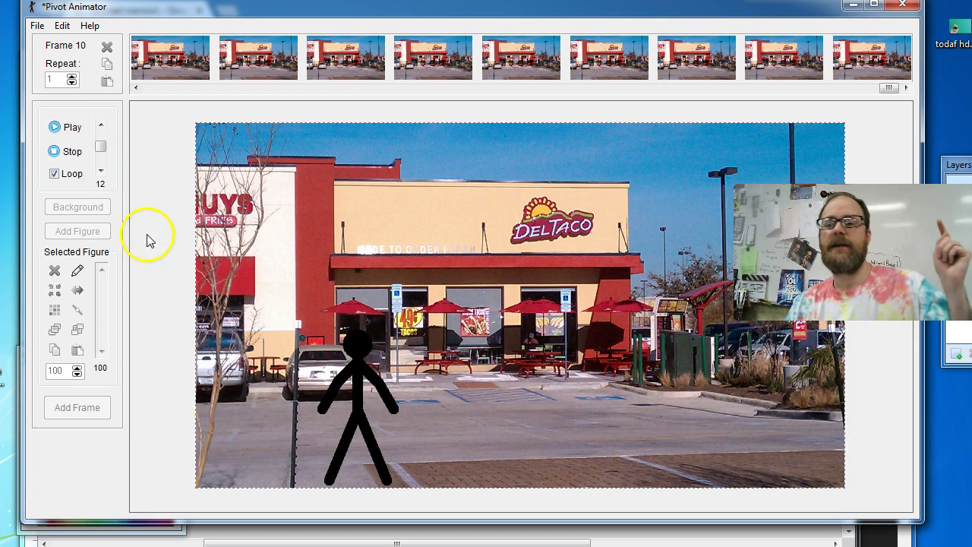
{"action": "left_click", "coordinate": [68, 151]}
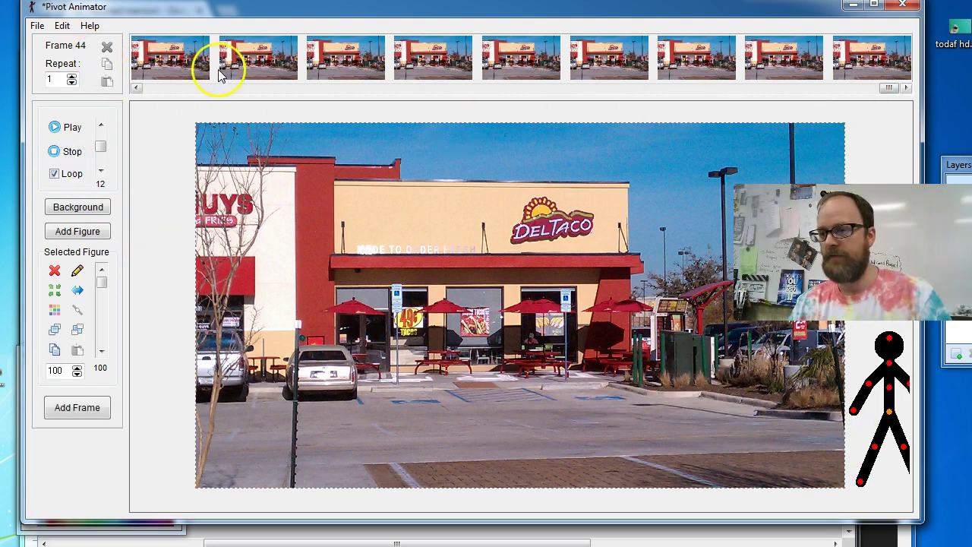
- Load "bg haunted house2.png" as the background for the following frames
{"action": "left_click", "coordinate": [38, 28]}
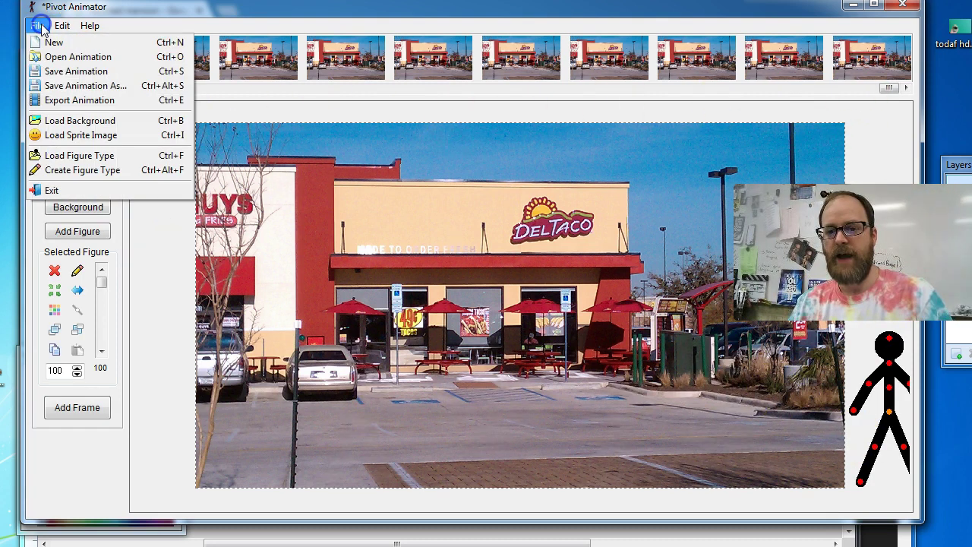
{"action": "left_click", "coordinate": [79, 120]}
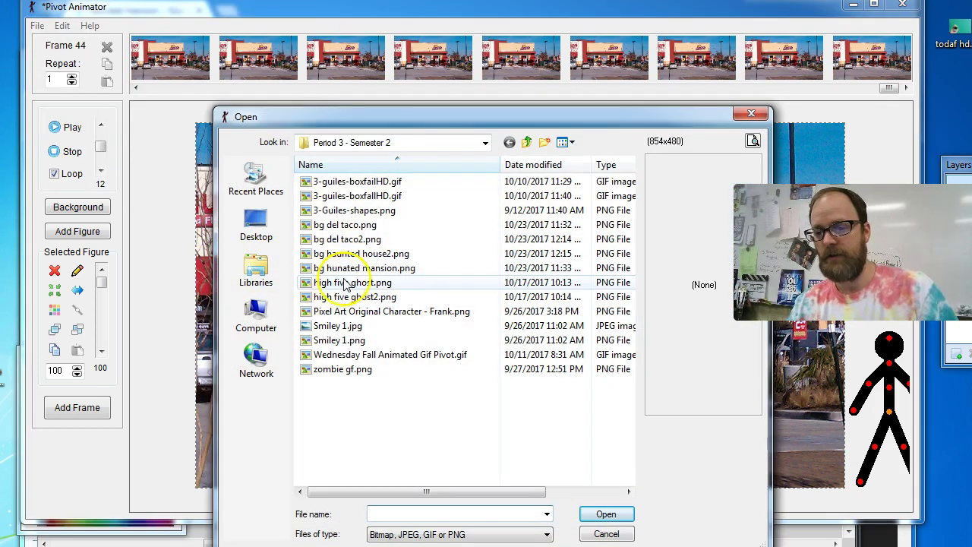
{"action": "left_click", "coordinate": [363, 254]}
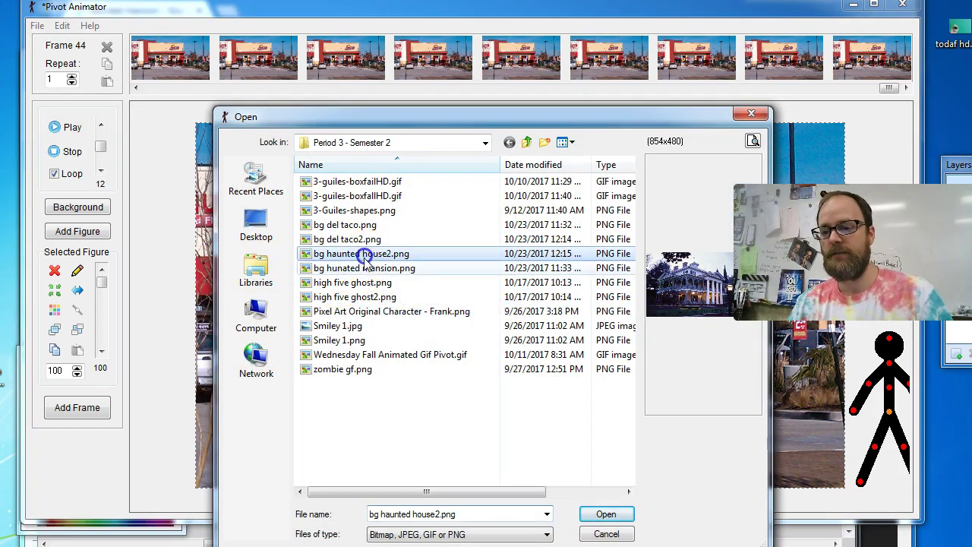
{"action": "left_click", "coordinate": [606, 515]}
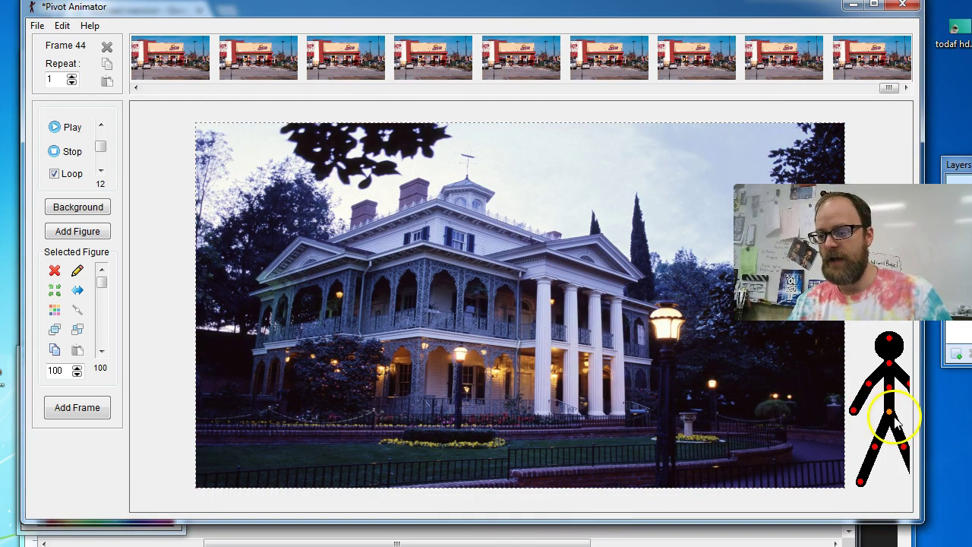
- Add frames of the stick figure moving over the haunted mansion background up to frame 92, ending outside its right edge
{"action": "mouse_move", "coordinate": [896, 425]}
{"action": "left_mouse_down"}
{"action": "mouse_move", "coordinate": [749, 408]}
{"action": "mouse_move", "coordinate": [151, 410]}
{"action": "mouse_move", "coordinate": [542, 408]}
{"action": "mouse_move", "coordinate": [923, 431]}
{"action": "mouse_move", "coordinate": [889, 430]}
{"action": "left_mouse_up"}
{"action": "left_click", "coordinate": [89, 417]}
{"action": "key", "text": "Return"}
{"action": "key", "text": "Return"}
{"action": "key", "text": "Return"}
{"action": "key", "text": "Return"}
{"action": "key", "text": "Return"}
{"action": "key", "text": "Return"}
{"action": "key", "text": "Return"}
{"action": "key", "text": "Return"}
{"action": "key", "text": "Return"}
{"action": "key", "text": "Return"}
{"action": "key", "text": "Return"}
{"action": "key", "text": "Return"}
{"action": "key", "text": "Return"}
{"action": "key", "text": "Return"}
{"action": "key", "text": "Return"}
{"action": "key", "text": "Return"}
{"action": "key", "text": "Return"}
{"action": "key", "text": "Return"}
{"action": "key", "text": "Return"}
{"action": "key", "text": "Return"}
{"action": "key", "text": "Return"}
{"action": "key", "text": "Return"}
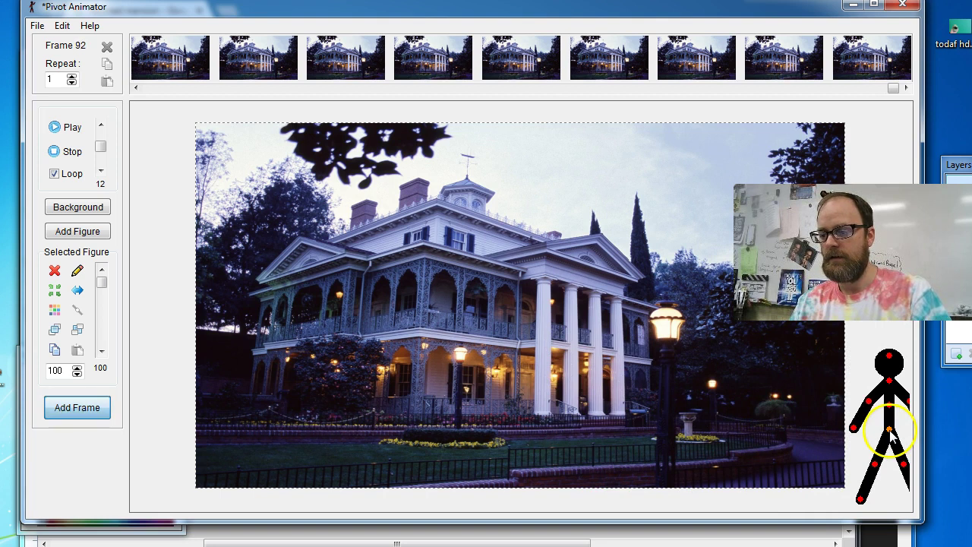
- Play back the animation to check the Del Taco and haunted mansion scenes, and stop the playback
{"action": "left_click", "coordinate": [68, 130]}
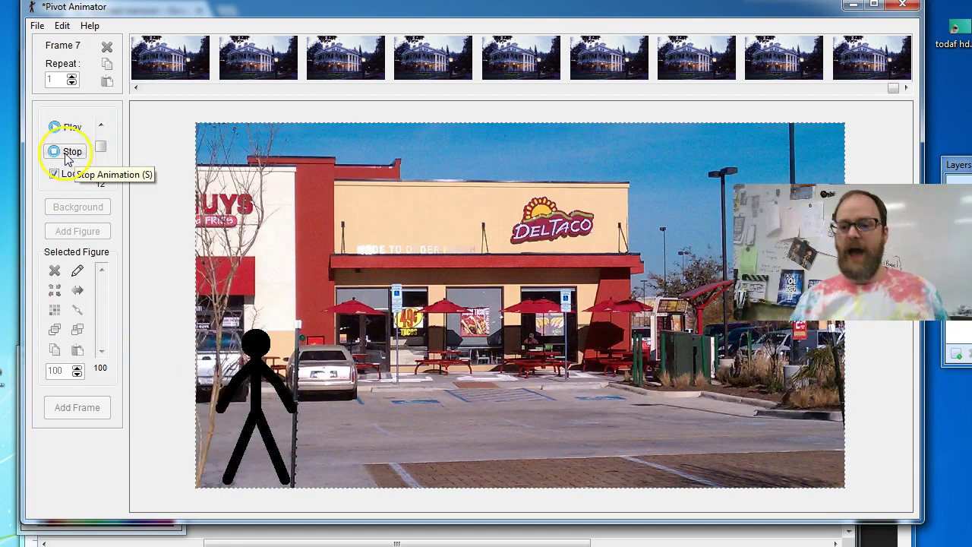
{"action": "left_click", "coordinate": [69, 153]}
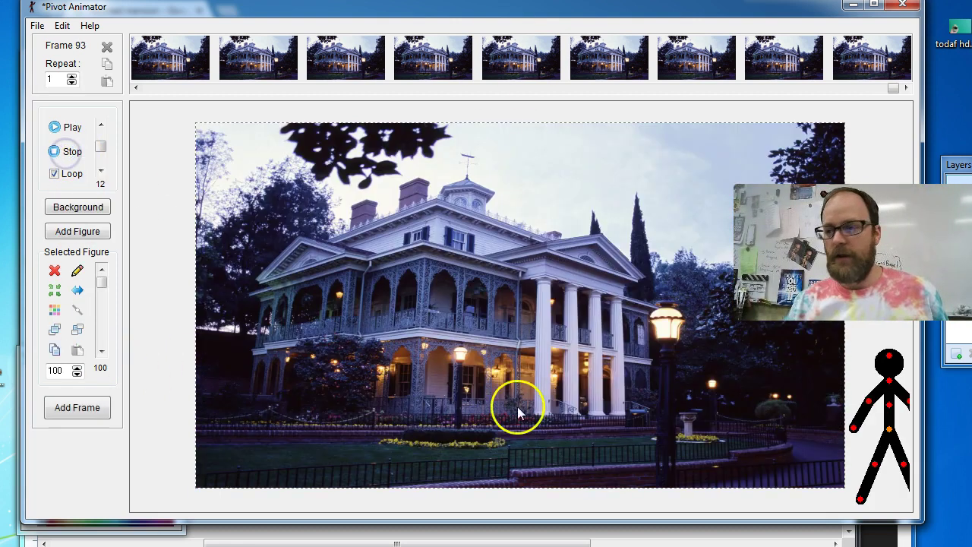
- Switch to the Chrome browser and search Google Images for "clouds and sky"
{"action": "key", "text": "alt+Tab"}
{"action": "left_click", "coordinate": [319, 282]}
{"action": "scroll", "coordinate": [245, 83], "scroll_direction": "up", "scroll_amount": 1}
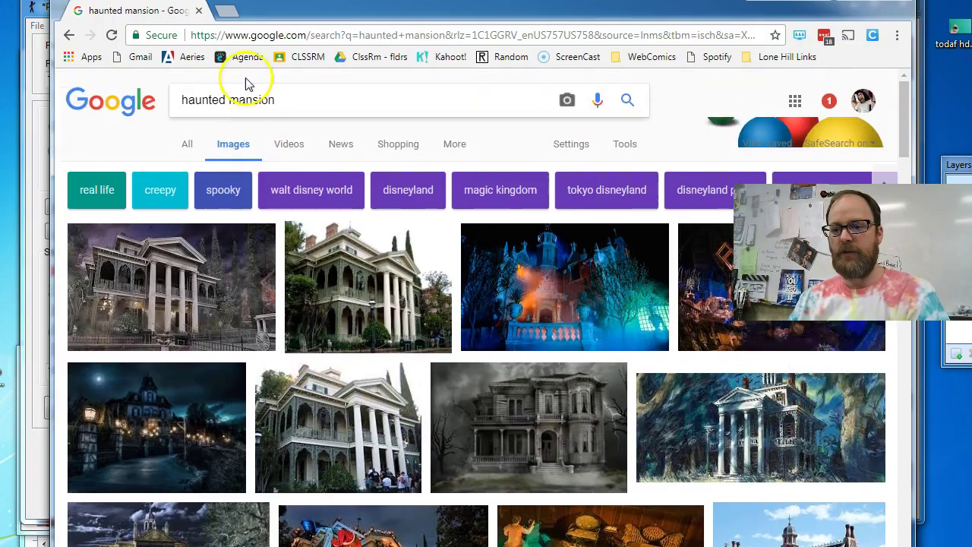
{"action": "left_click_drag", "start_coordinate": [290, 99], "coordinate": [137, 99]}
{"action": "type", "text": "clouds"}
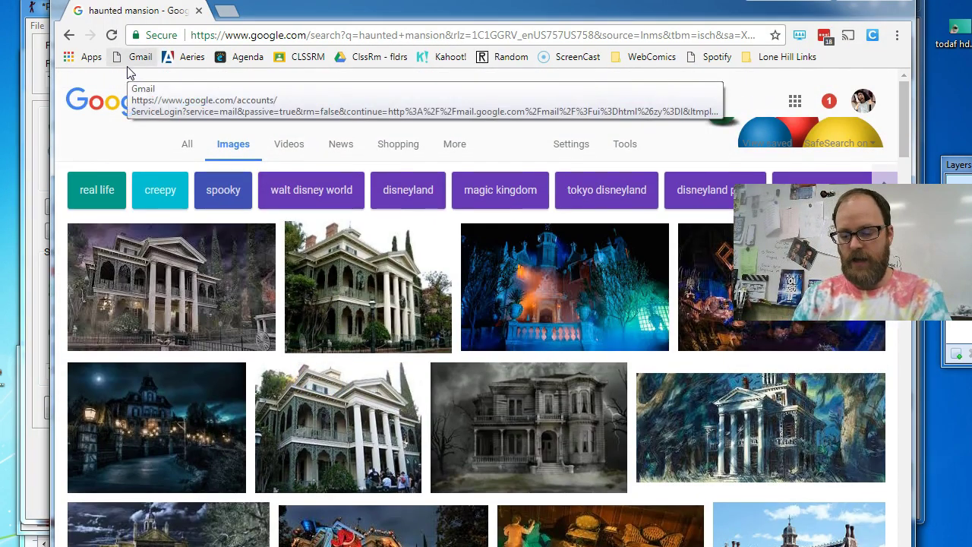
{"action": "type", "text": " and sky"}
{"action": "key", "text": "Return"}
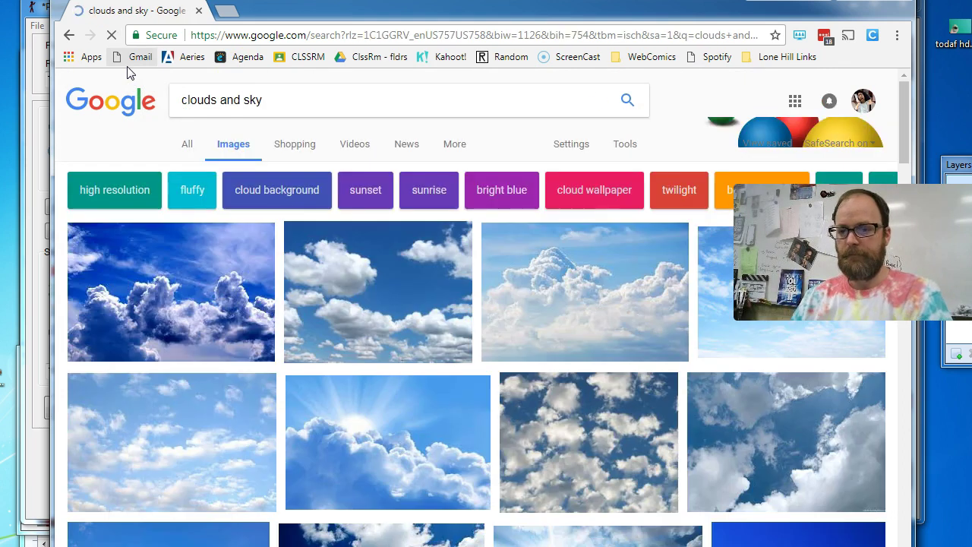
- Open the 511 × 340 Stockvault sky and clouds photo from the results and copy the image
{"action": "left_click", "coordinate": [570, 313]}
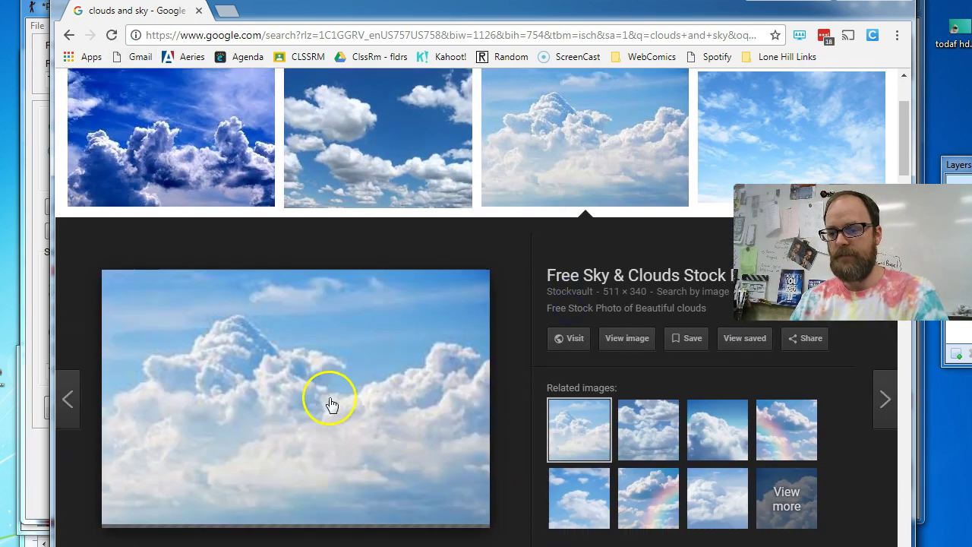
{"action": "right_click", "coordinate": [307, 407]}
{"action": "right_click", "coordinate": [230, 389]}
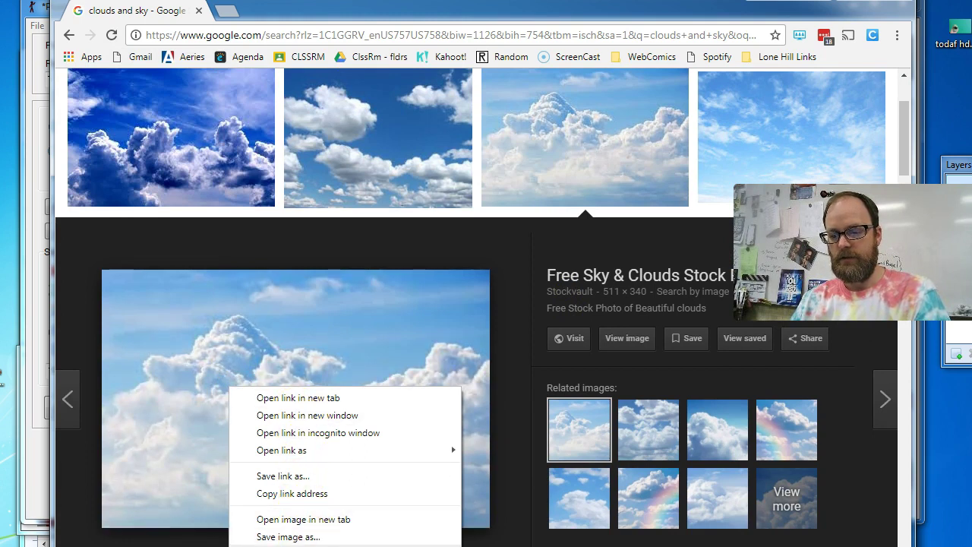
{"action": "left_click", "coordinate": [289, 545]}
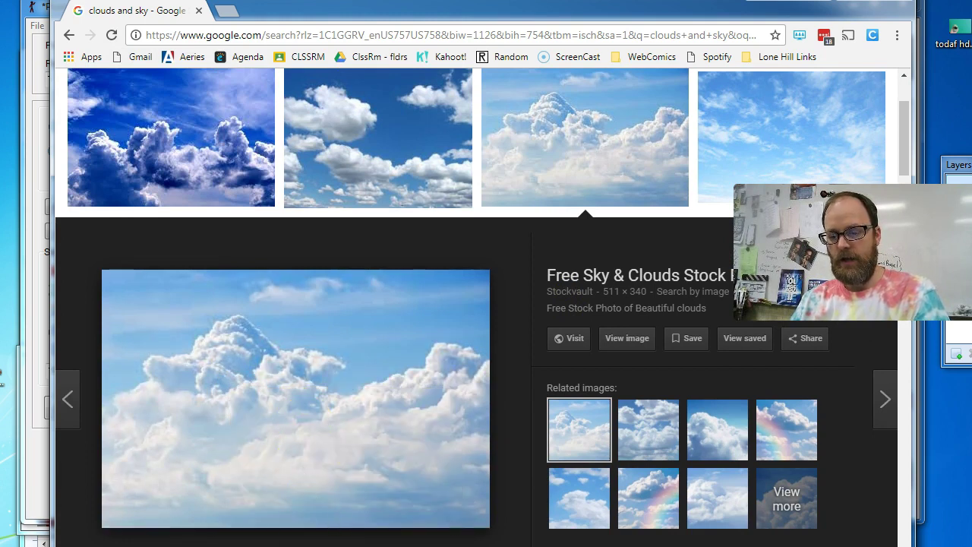
- Switch to paint.net, paste the clouds photo over the haunted mansion, stretch it to fill the whole canvas, and deselect it
{"action": "key", "text": "alt+Tab"}
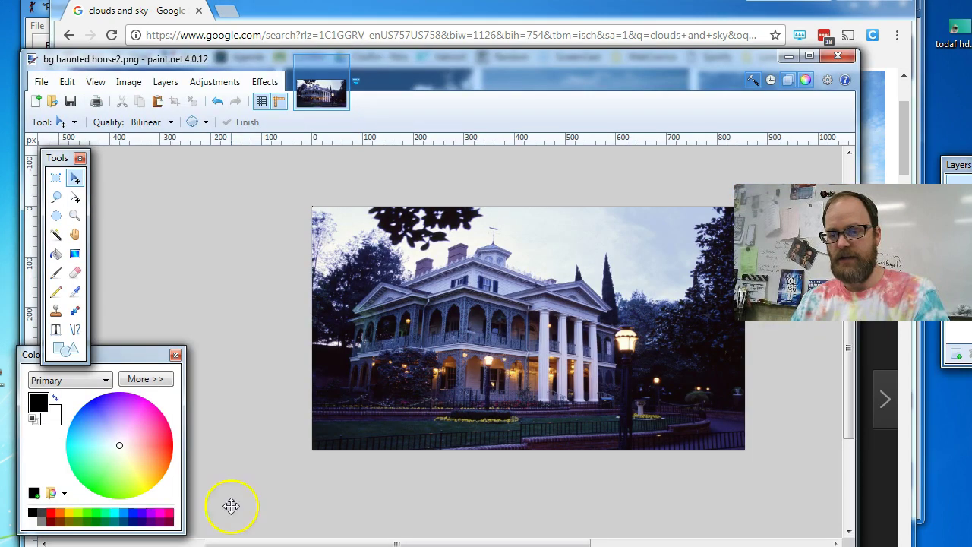
{"action": "key", "text": "ctrl+v"}
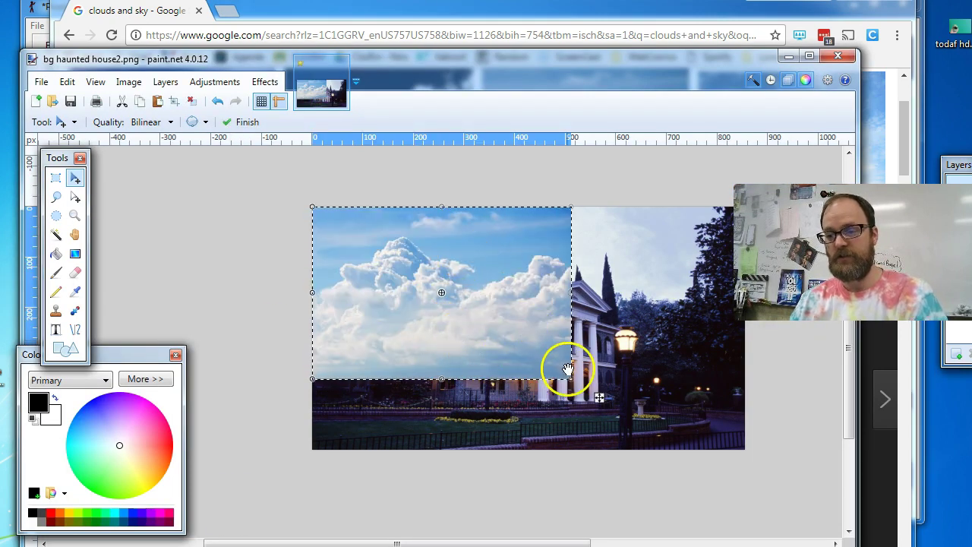
{"action": "left_click_drag", "start_coordinate": [573, 382], "coordinate": [747, 453]}
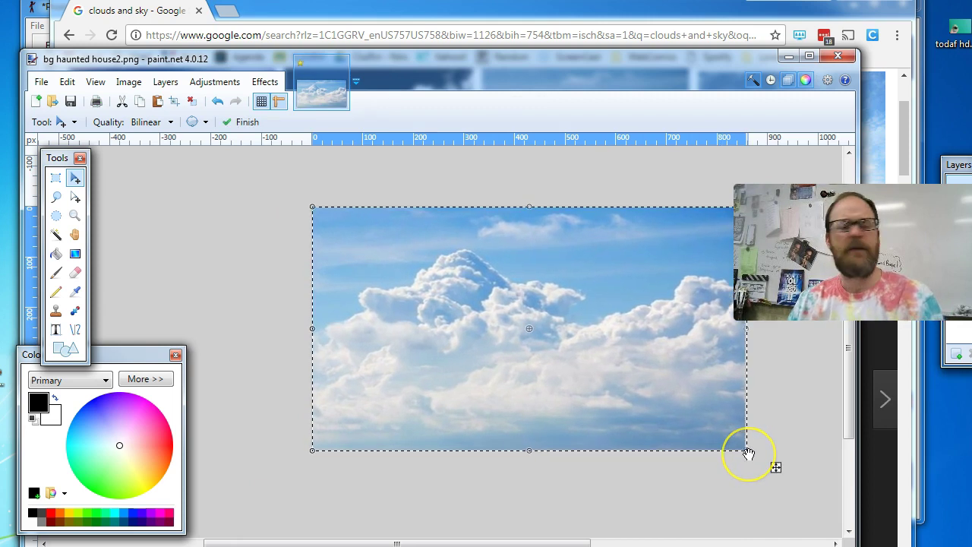
{"action": "key", "text": "ctrl+d"}
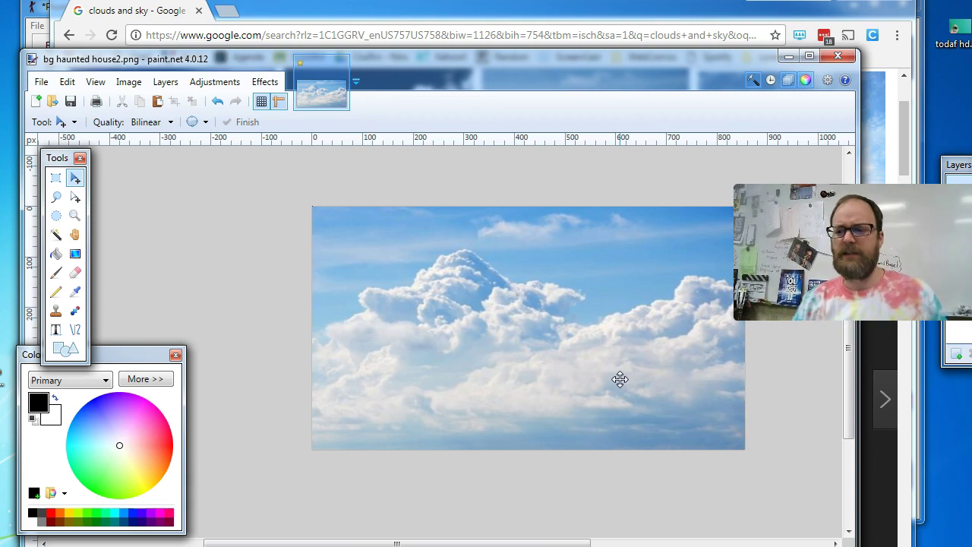
- Save the clouds image as a new PNG file named "bg clouds" with auto-detect bit depth
{"action": "left_click", "coordinate": [44, 84]}
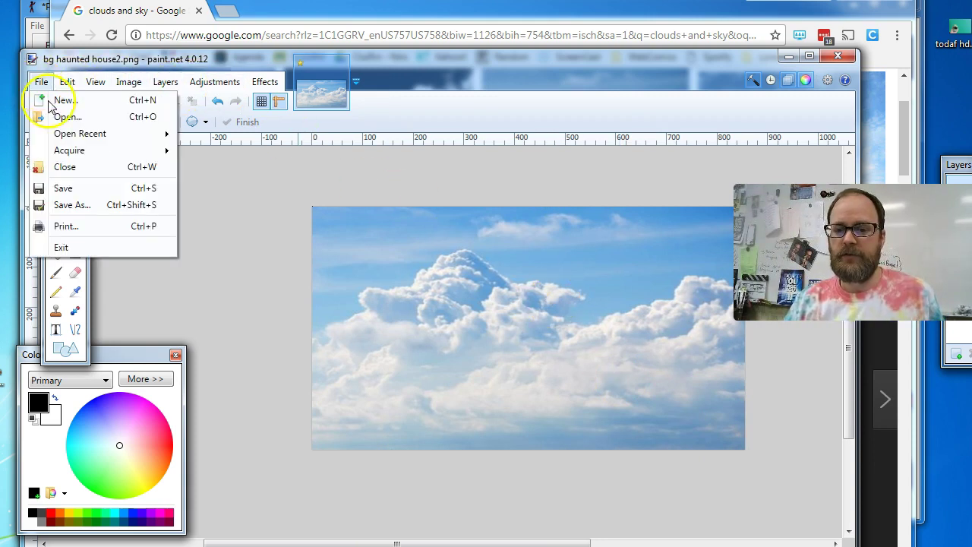
{"action": "left_click", "coordinate": [84, 206]}
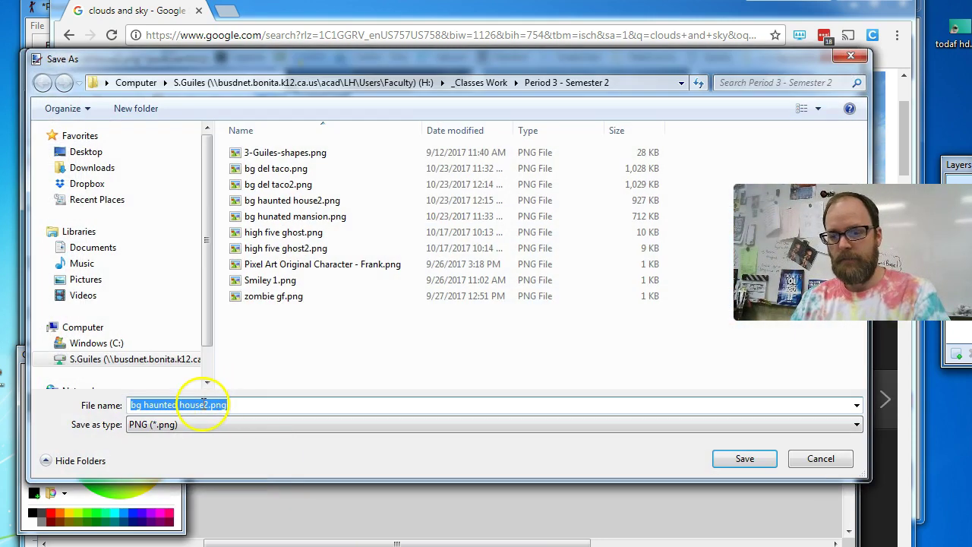
{"action": "type", "text": "bg clouds"}
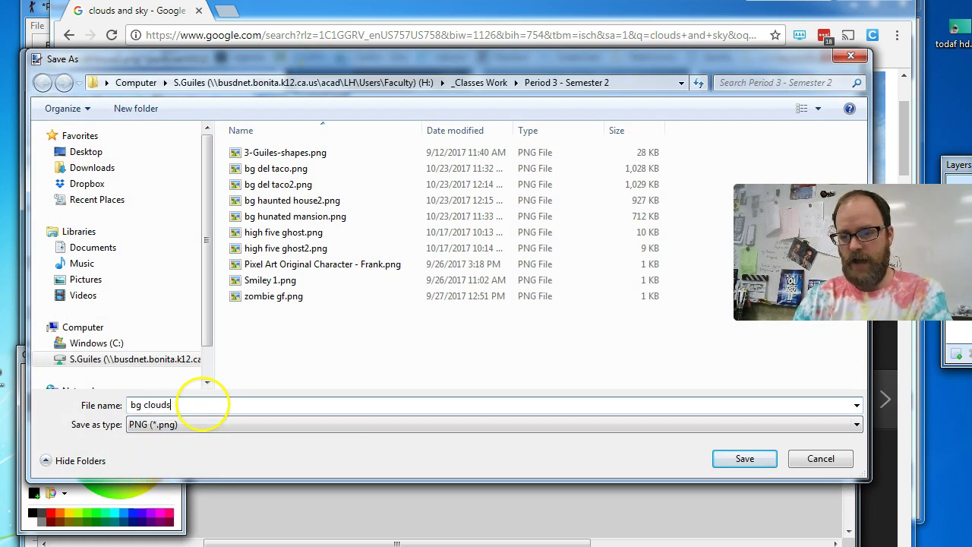
{"action": "key", "text": "Return"}
{"action": "left_click", "coordinate": [623, 512]}
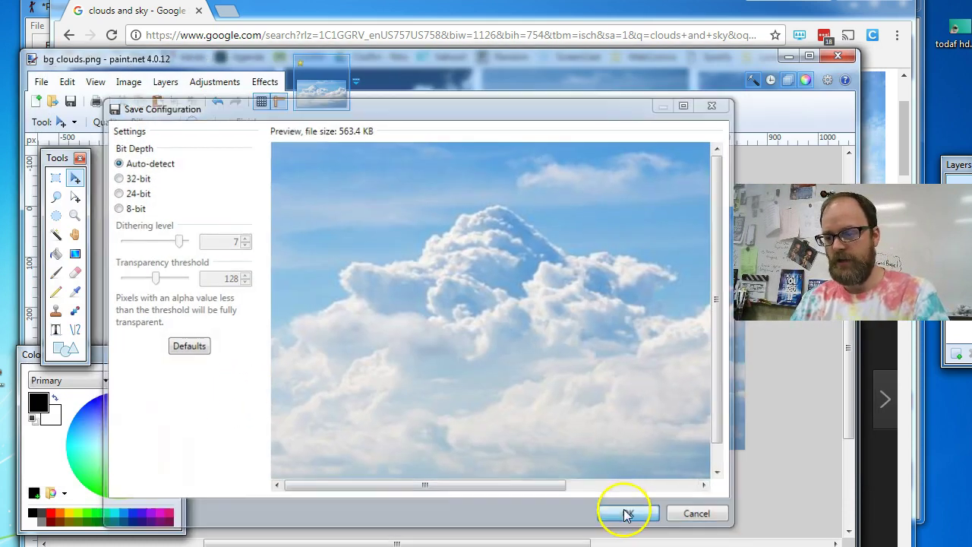
- In Pivot Animator, animate the figure returning in front of the mansion, raising its arms and flying off the top edge, up to frame 115
{"action": "key", "text": "alt+Tab"}
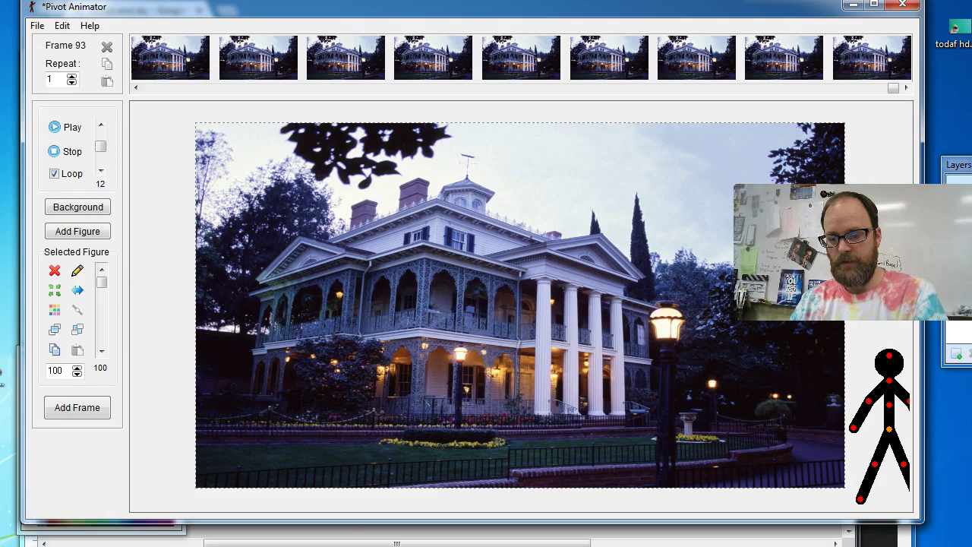
{"action": "left_click", "coordinate": [38, 27]}
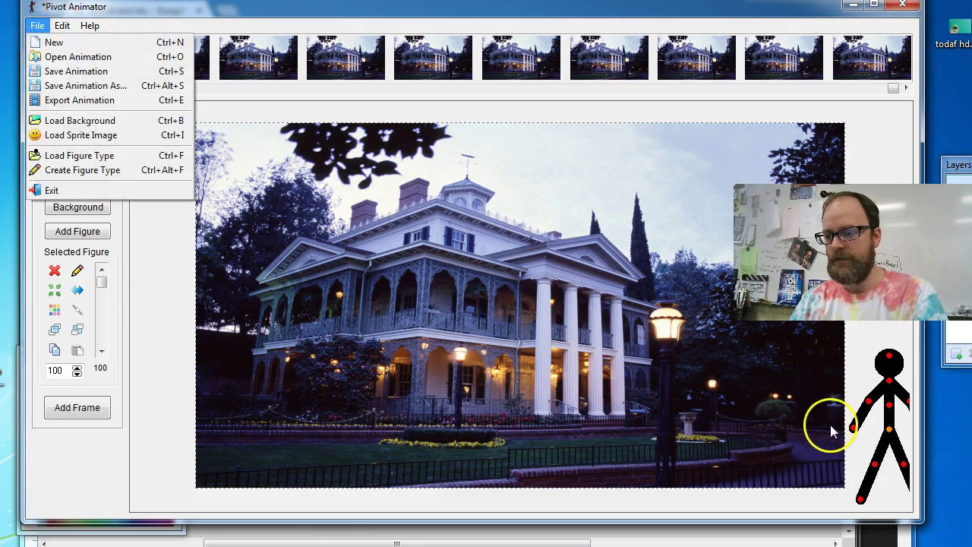
{"action": "left_click", "coordinate": [878, 447]}
{"action": "left_click_drag", "start_coordinate": [887, 430], "coordinate": [547, 403]}
{"action": "key", "text": "Return"}
{"action": "key", "text": "Return"}
{"action": "key", "text": "Return"}
{"action": "key", "text": "Return"}
{"action": "key", "text": "Return"}
{"action": "key", "text": "Return"}
{"action": "key", "text": "Return"}
{"action": "key", "text": "Return"}
{"action": "key", "text": "Return"}
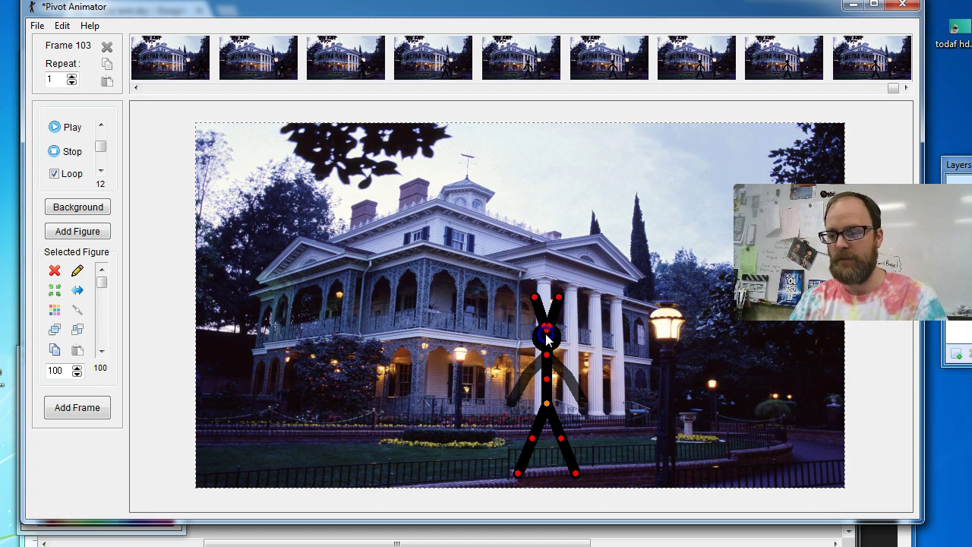
{"action": "left_click_drag", "start_coordinate": [549, 408], "coordinate": [541, 45]}
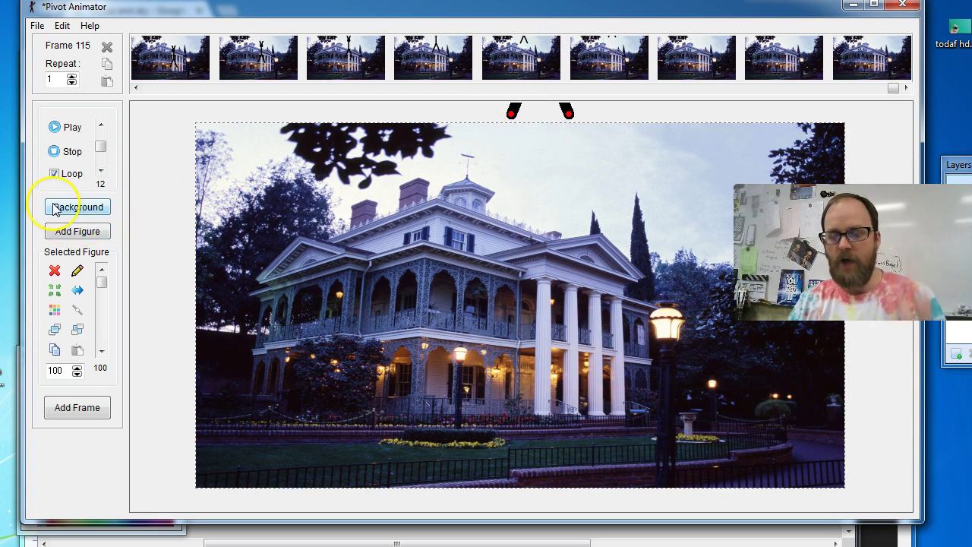
- Load "bg clouds.png" as the background for the following frames
{"action": "left_click", "coordinate": [38, 28]}
{"action": "left_click", "coordinate": [61, 119]}
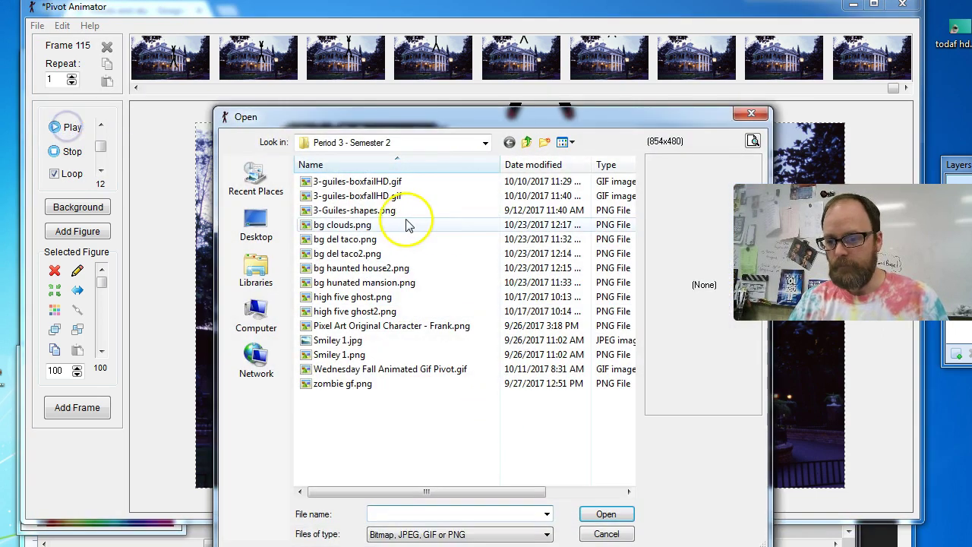
{"action": "left_click_drag", "start_coordinate": [402, 240], "coordinate": [380, 336]}
{"action": "left_click", "coordinate": [345, 226]}
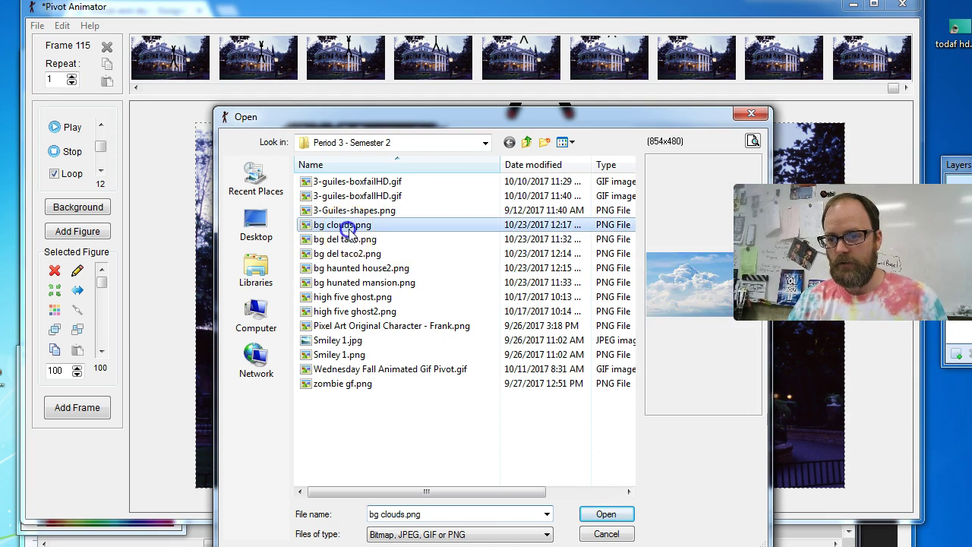
{"action": "left_click", "coordinate": [607, 514]}
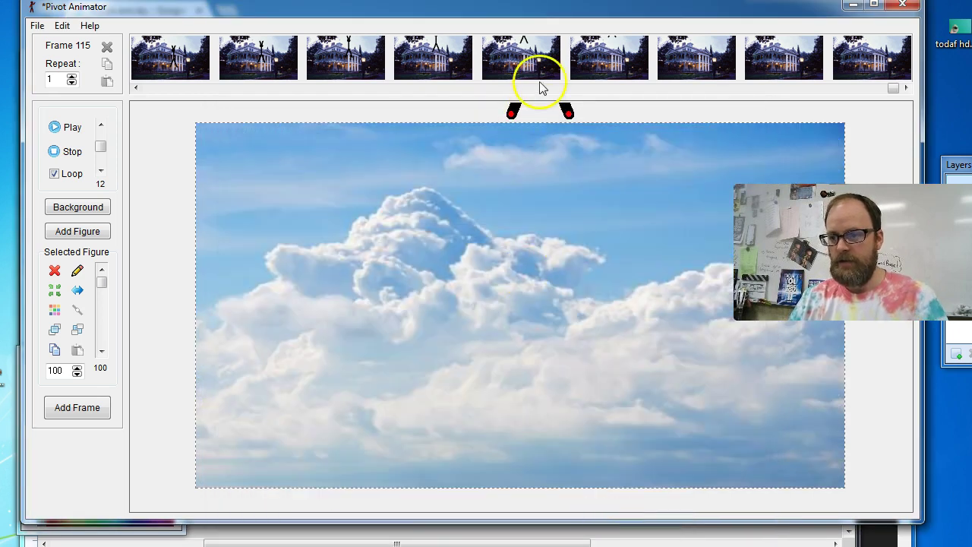
- Center the stick figure and animate it rising from below the clouds background's bottom edge into the sky, up to frame 127
{"action": "left_click", "coordinate": [53, 293]}
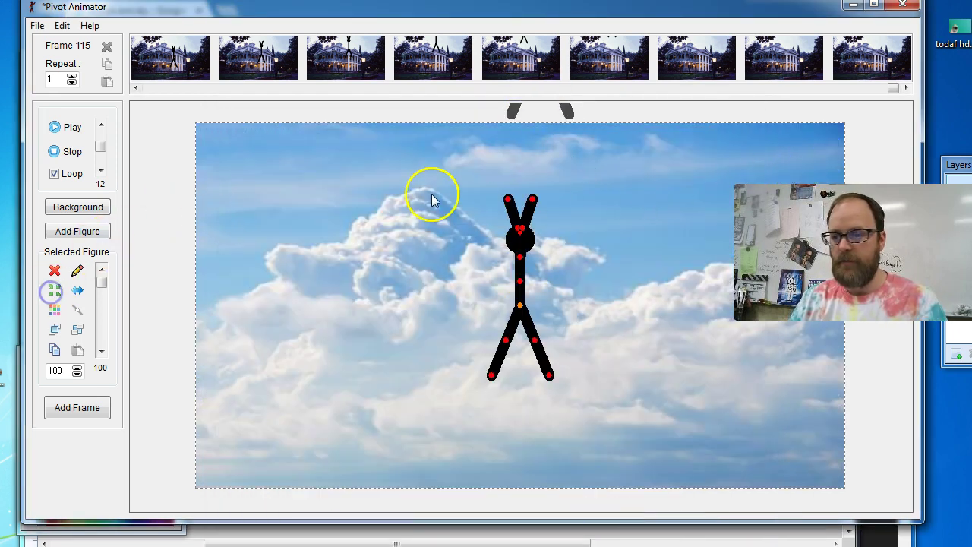
{"action": "left_click_drag", "start_coordinate": [520, 305], "coordinate": [516, 544]}
{"action": "key", "text": "Return"}
{"action": "key", "text": "Return"}
{"action": "key", "text": "Return"}
{"action": "left_click_drag", "start_coordinate": [516, 543], "coordinate": [516, 239]}
{"action": "key", "text": "Return"}
{"action": "key", "text": "Return"}
{"action": "key", "text": "Return"}
{"action": "key", "text": "Return"}
{"action": "key", "text": "Return"}
{"action": "key", "text": "Return"}
{"action": "key", "text": "Return"}
{"action": "key", "text": "Return"}
{"action": "key", "text": "Return"}
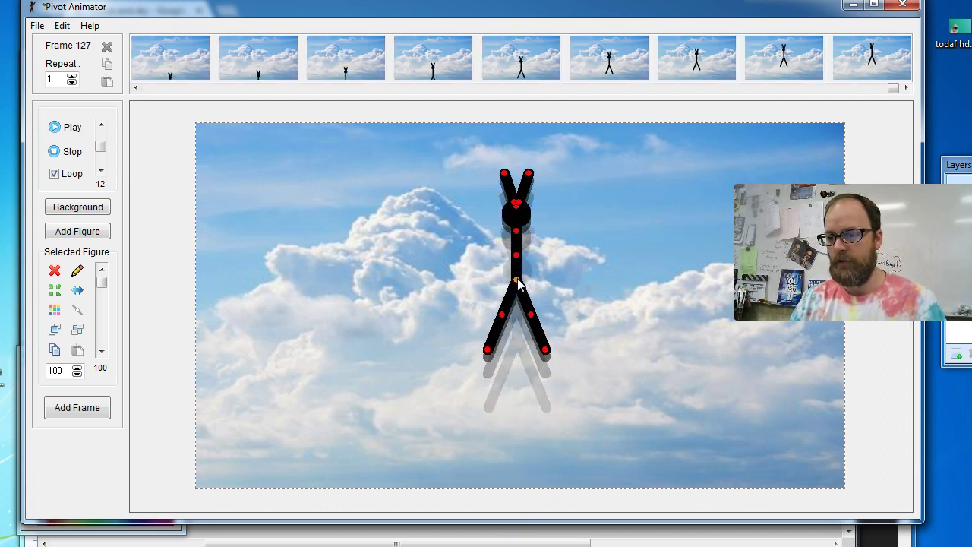
- Add more frames of the stick figure hovering in mid-sky, sinking slightly from its highest position
{"action": "key", "text": "Return"}
{"action": "key", "text": "Return"}
{"action": "key", "text": "Return"}
{"action": "key", "text": "Return"}
{"action": "key", "text": "Return"}
{"action": "key", "text": "Return"}
{"action": "key", "text": "Return"}
{"action": "key", "text": "Return"}
{"action": "key", "text": "Return"}
{"action": "key", "text": "Return"}
{"action": "left_click_drag", "start_coordinate": [518, 279], "coordinate": [516, 311]}
{"action": "key", "text": "Return"}
{"action": "key", "text": "Return"}
{"action": "key", "text": "Return"}
- Play back the whole animation, raise the playback speed to 15.2, and stop the playback
{"action": "left_click", "coordinate": [73, 126]}
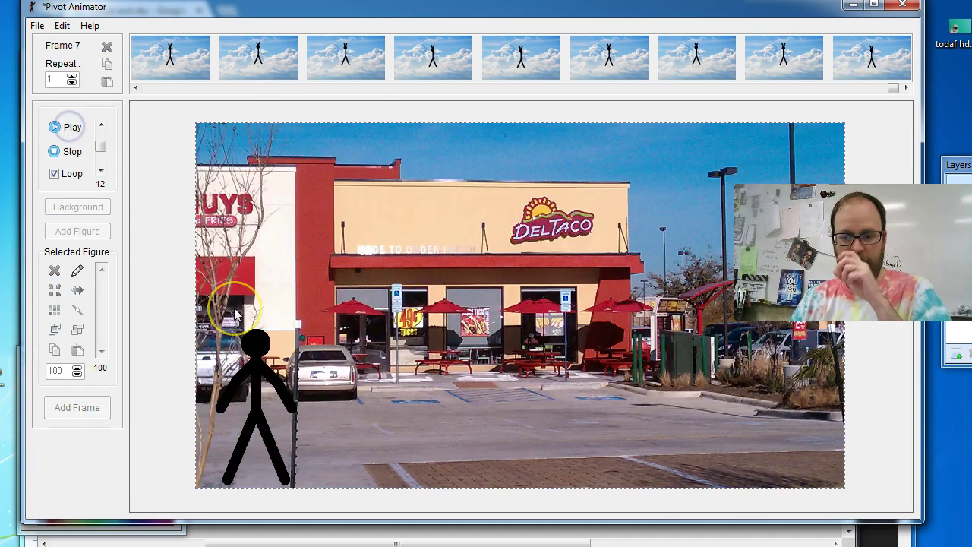
{"action": "left_click_drag", "start_coordinate": [99, 150], "coordinate": [99, 150]}
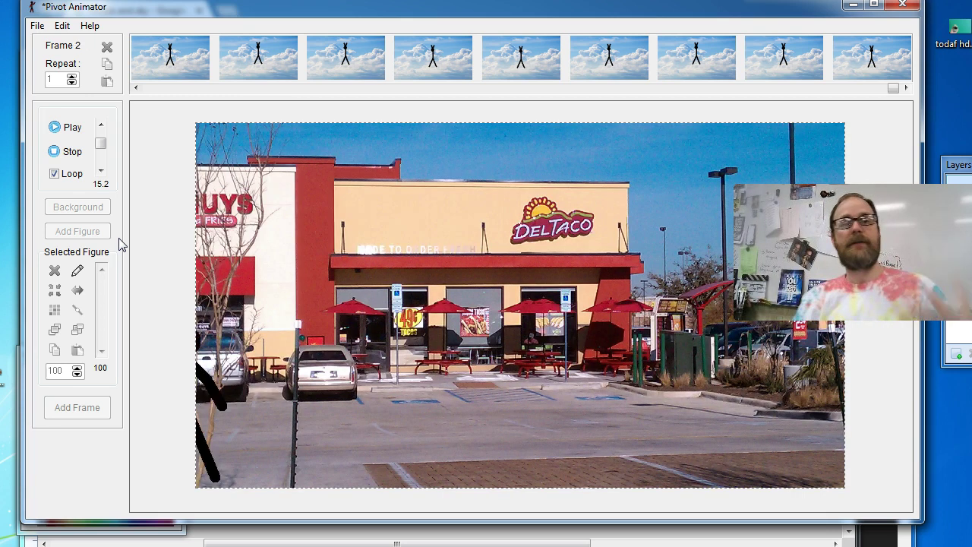
{"action": "left_click", "coordinate": [67, 152]}
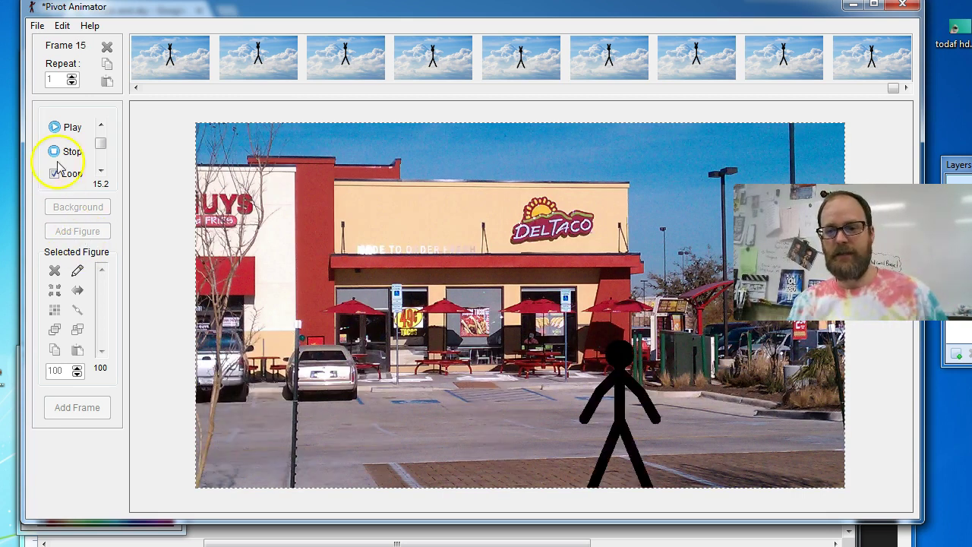